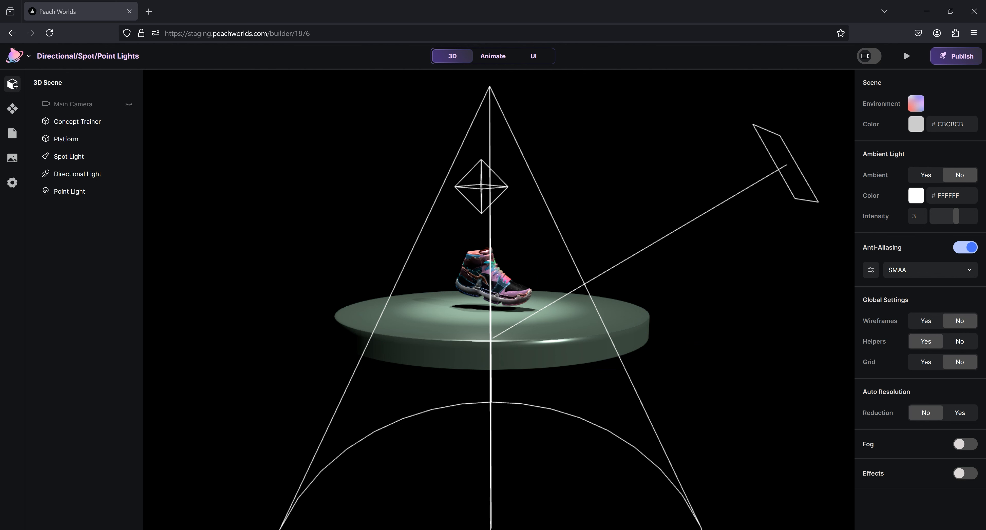
- Add a spot light from the basic elements and delete that new Spotlight from the scene
left_click(12, 87)
left_click(68, 143)
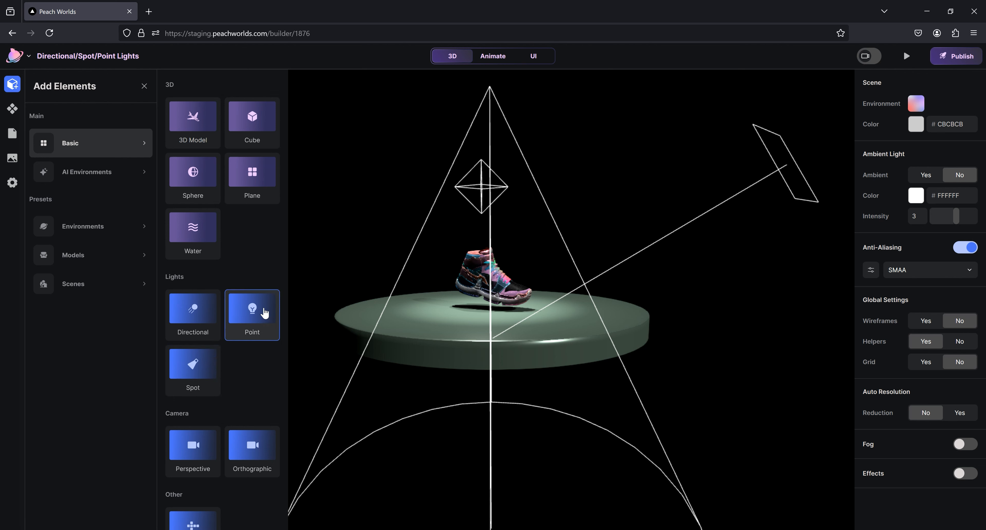
left_click(197, 368)
left_click(144, 86)
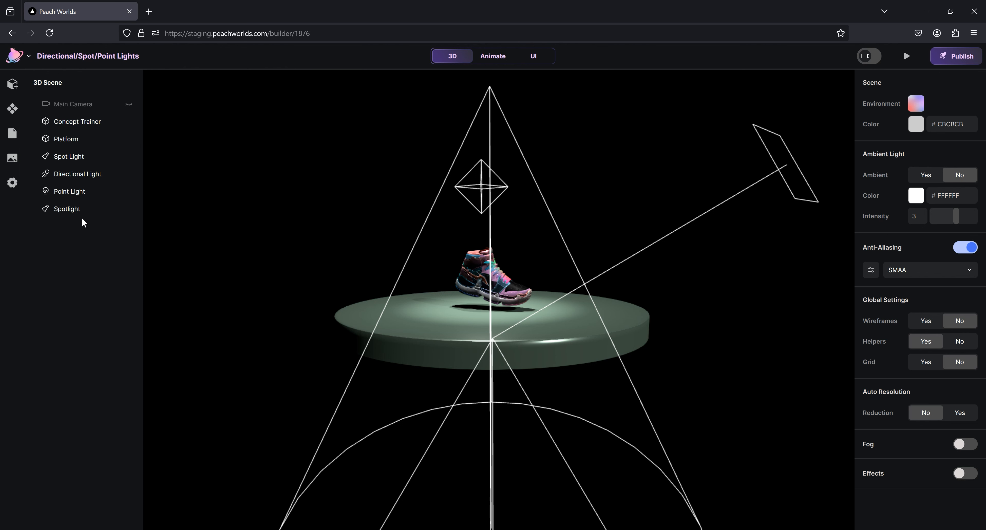
left_click(67, 209)
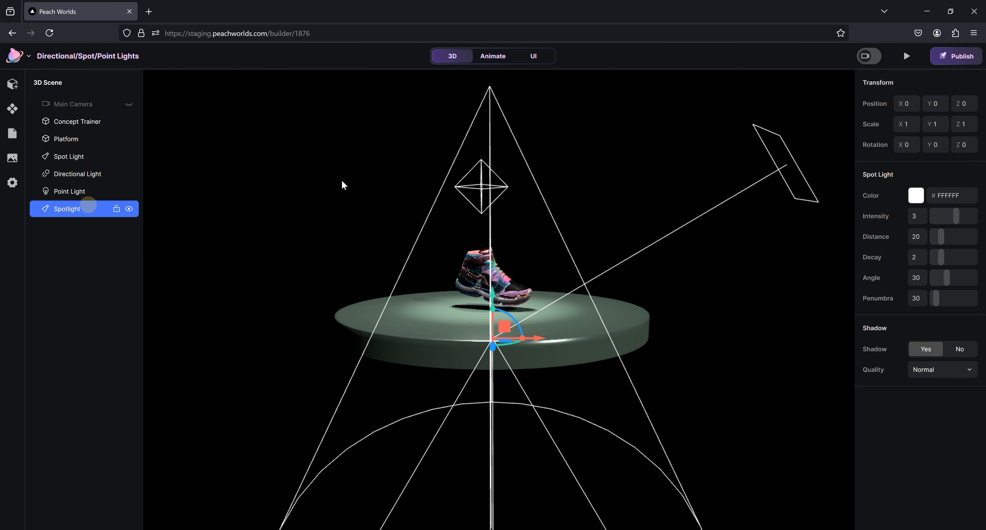
key("Delete")
- Review the properties of the existing Spot Light, Directional Light and Point Light in the scene
left_click(63, 156)
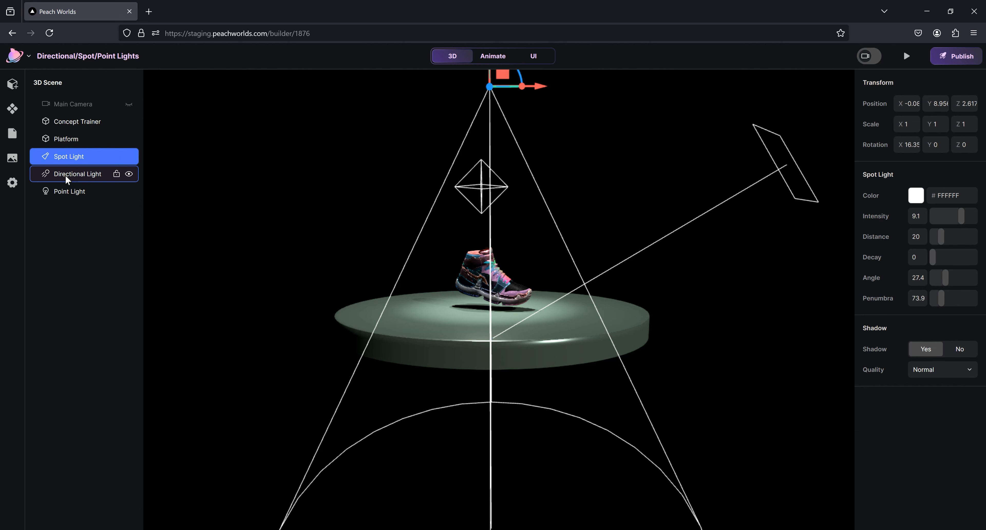
left_click(65, 175)
left_click(67, 193)
left_click(64, 157)
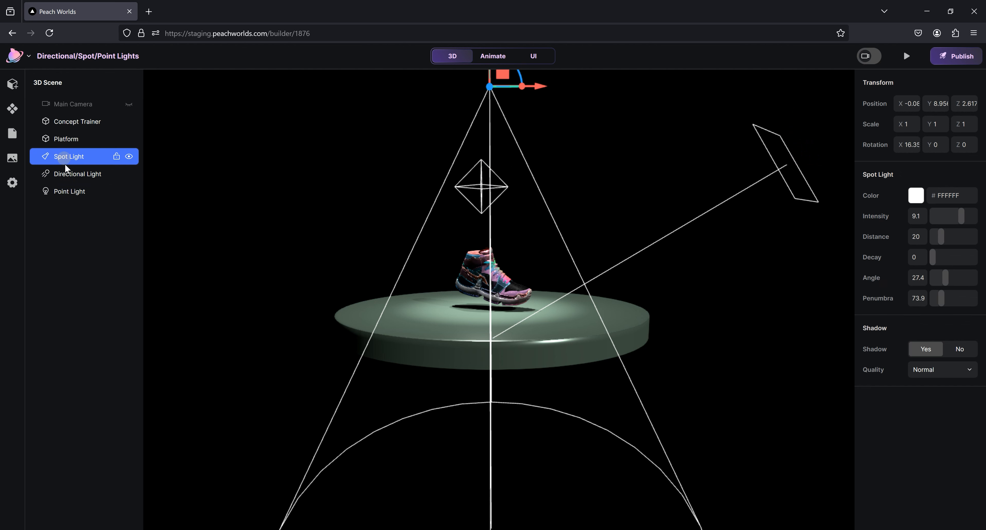
left_click(67, 171)
left_click(68, 190)
left_click(65, 153)
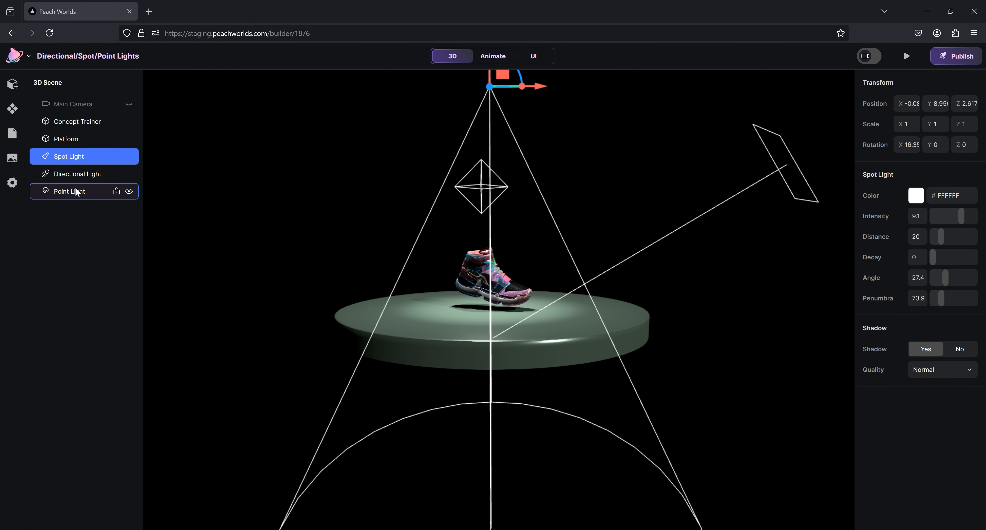
- Hide the Directional Light and the Point Light so only the Spot Light illuminates the shoe
left_click(60, 177)
left_click(128, 175)
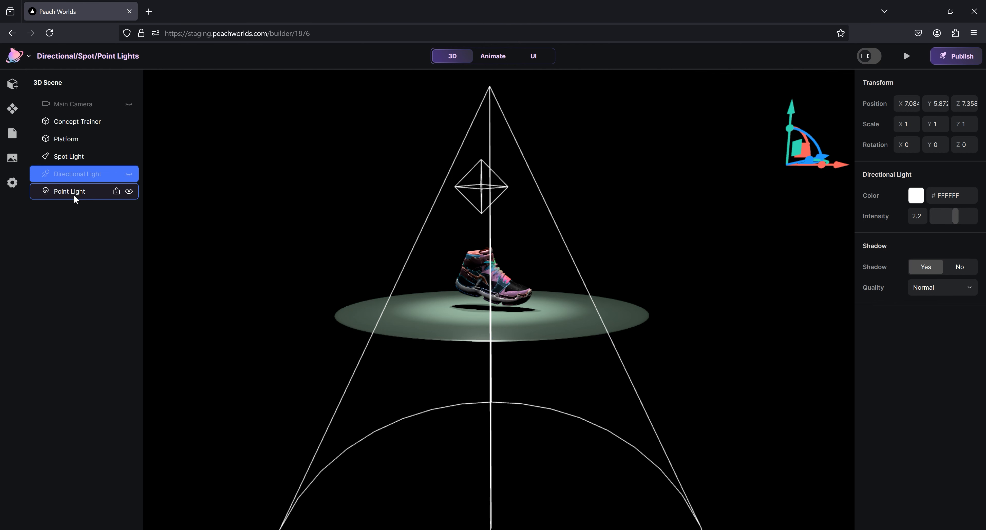
left_click(128, 191)
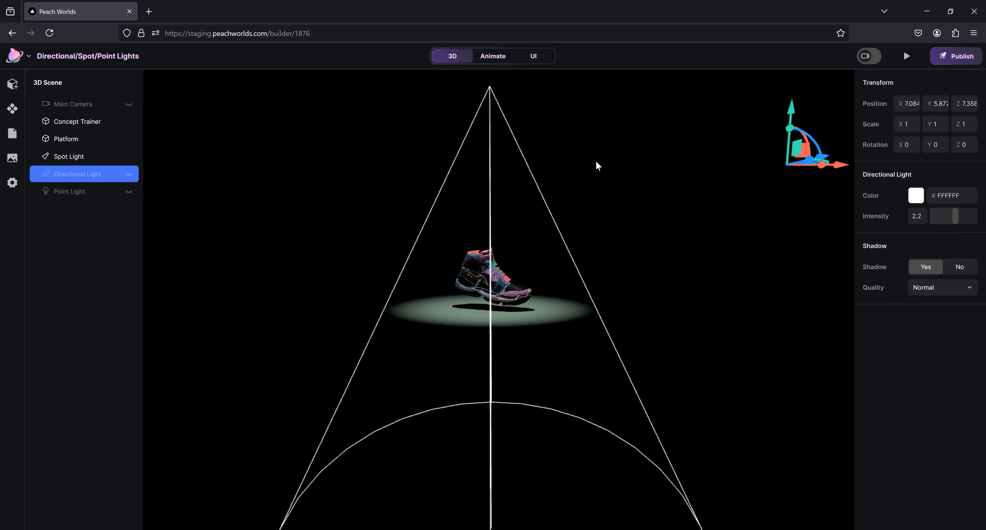
- Deselect the Spot Light and turn off the helpers in the scene's global settings
left_click(75, 156)
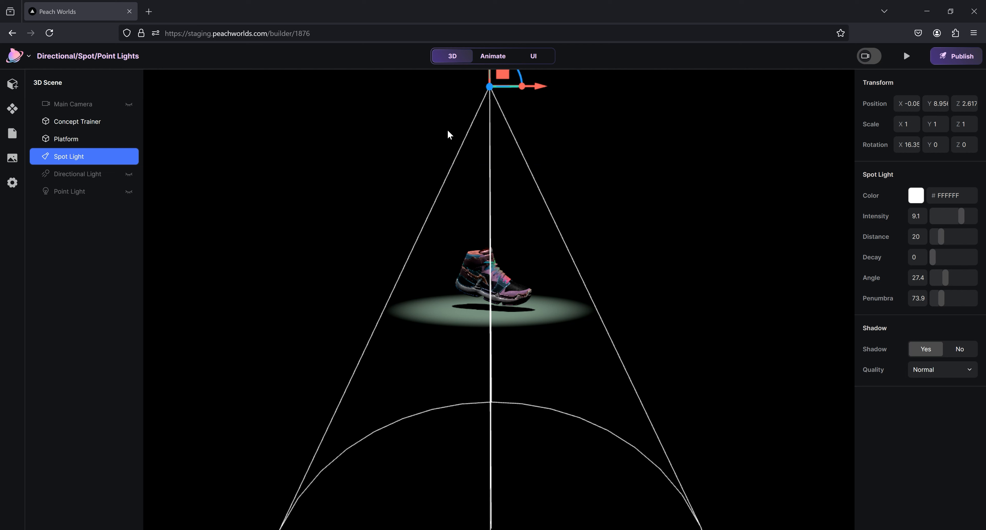
left_click(687, 101)
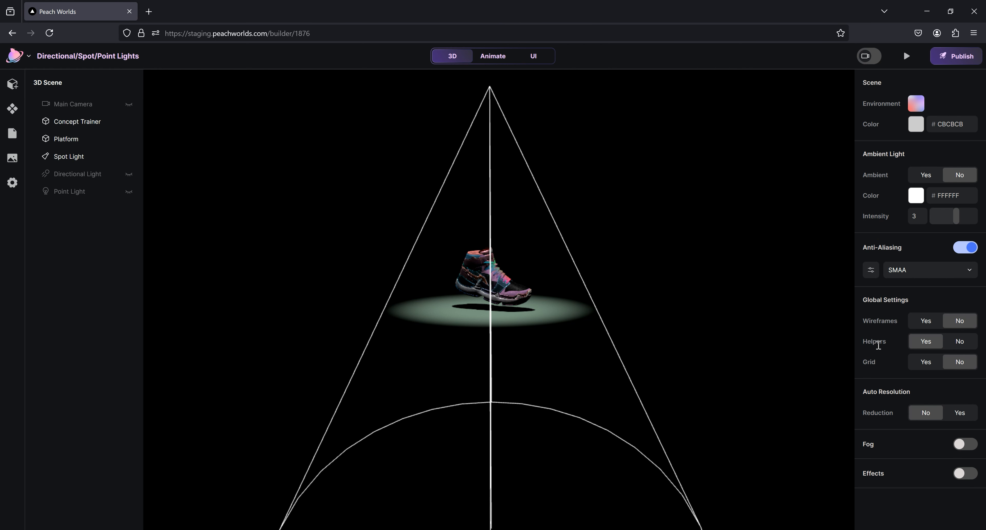
left_click(958, 342)
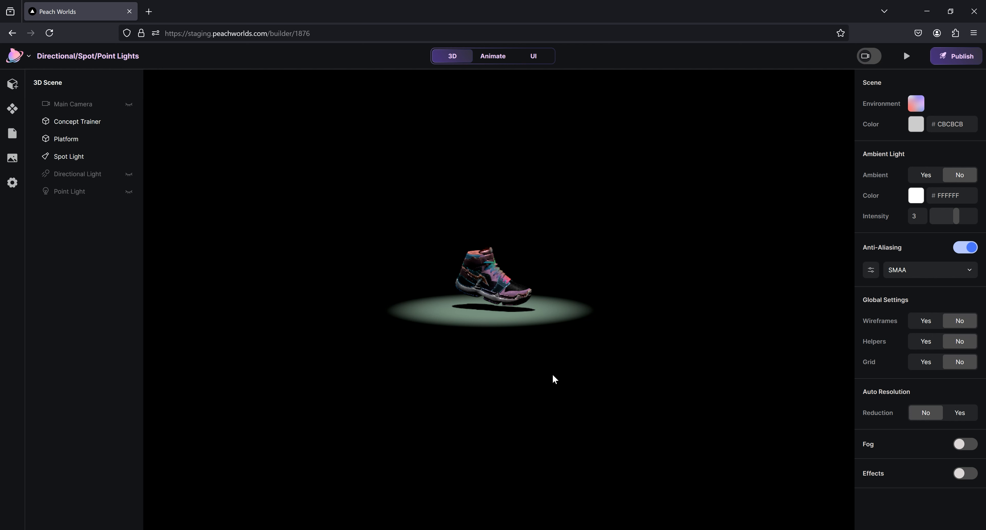
- Set the Spot Light's color to FFFBFB
left_click(67, 157)
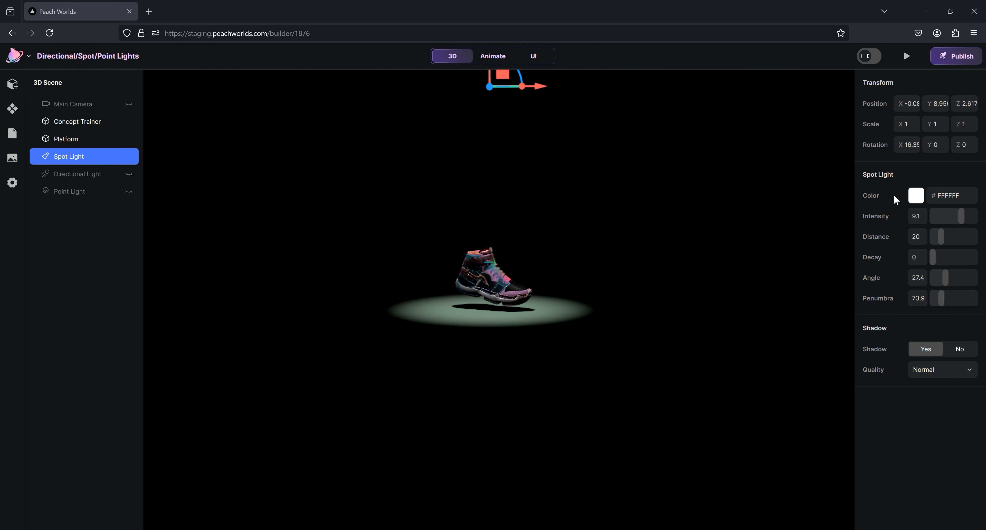
left_click(915, 195)
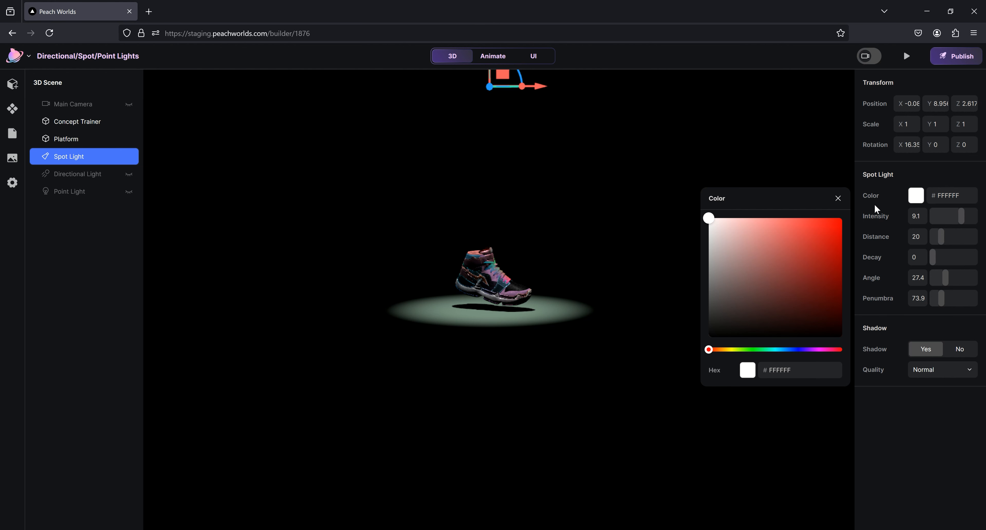
mouse_move(709, 219)
left_mouse_down()
mouse_move(799, 223)
mouse_move(746, 238)
mouse_move(793, 217)
mouse_move(710, 211)
left_mouse_up()
left_click(838, 198)
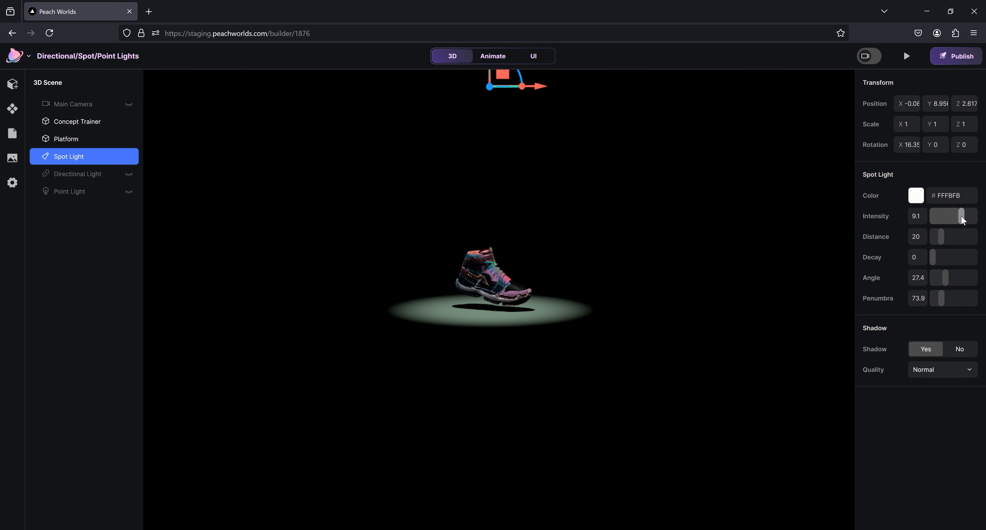
- Set the Spot Light's intensity to about 11.54, distance to about 12.68, decay to 0 and angle to 25.2
left_click_drag(961, 216, 937, 239)
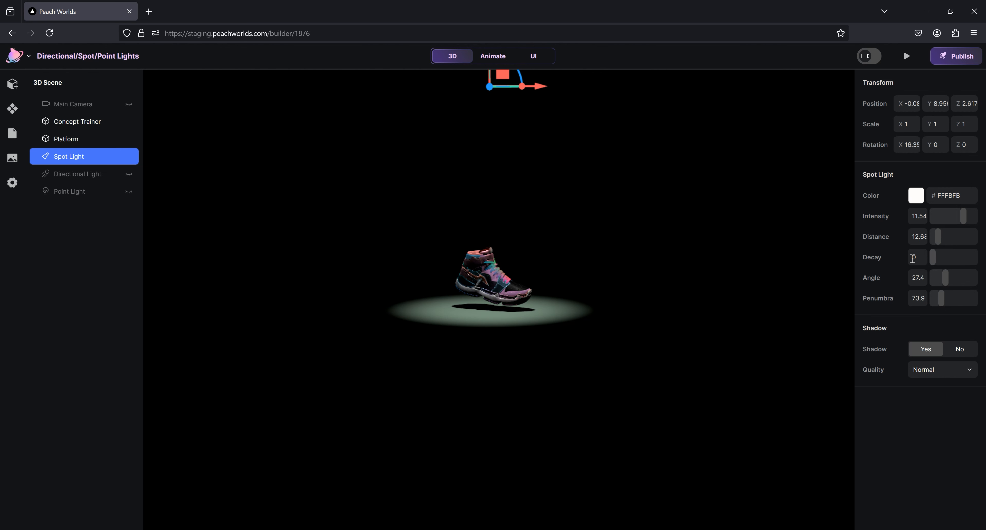
left_click_drag(931, 258, 936, 259)
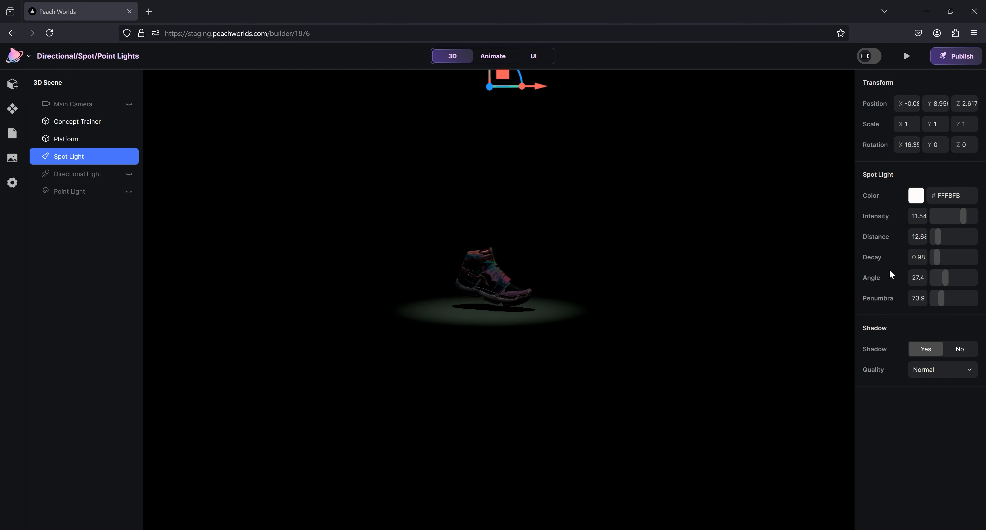
left_click(939, 259)
left_click_drag(940, 259, 925, 286)
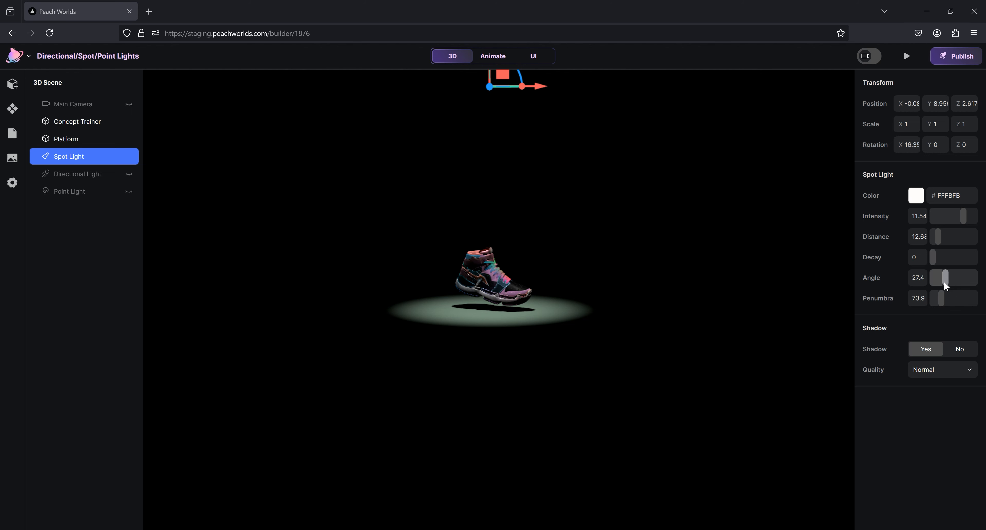
mouse_move(944, 279)
left_mouse_down()
mouse_move(973, 285)
mouse_move(934, 289)
mouse_move(944, 289)
left_mouse_up()
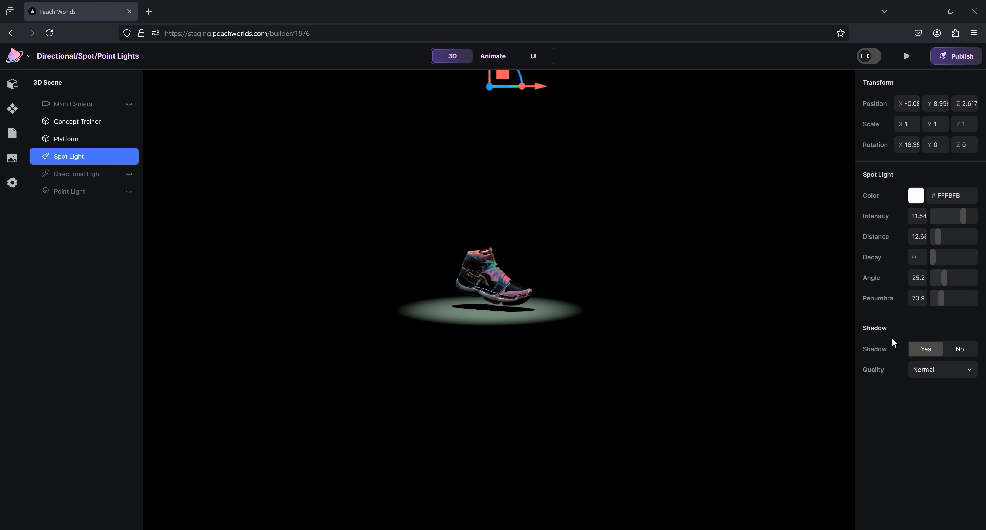
- Toggle the Spot Light's shadow off and on, and try High shadow quality before restoring Normal
left_click(959, 355)
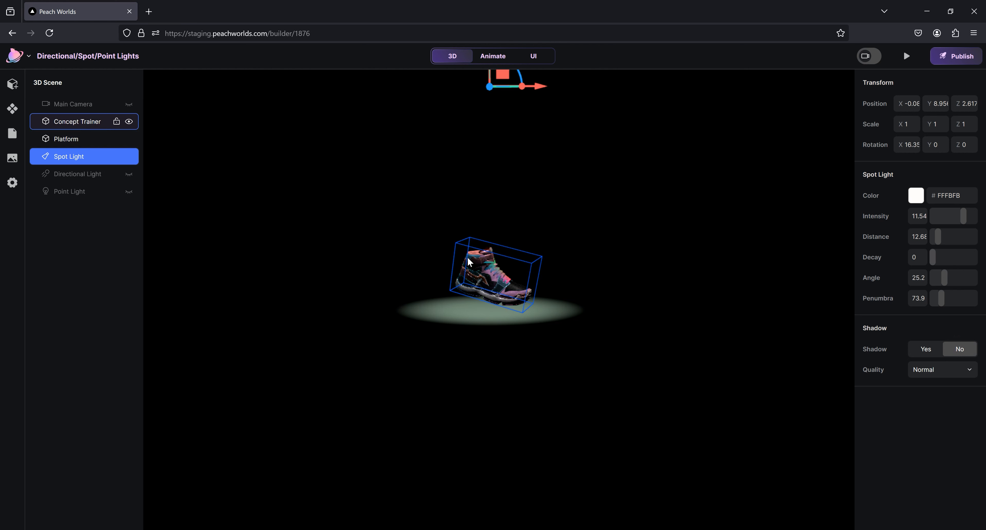
left_click(925, 349)
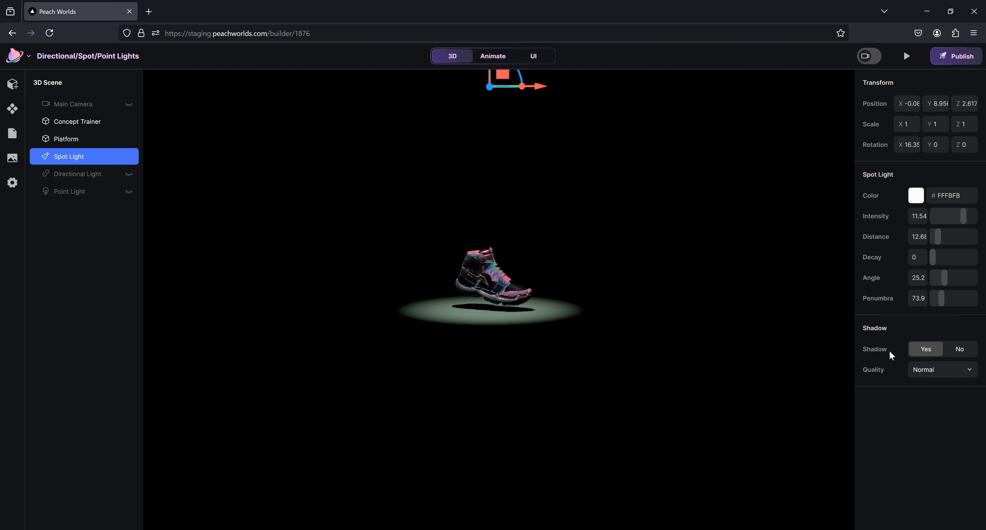
left_click(957, 373)
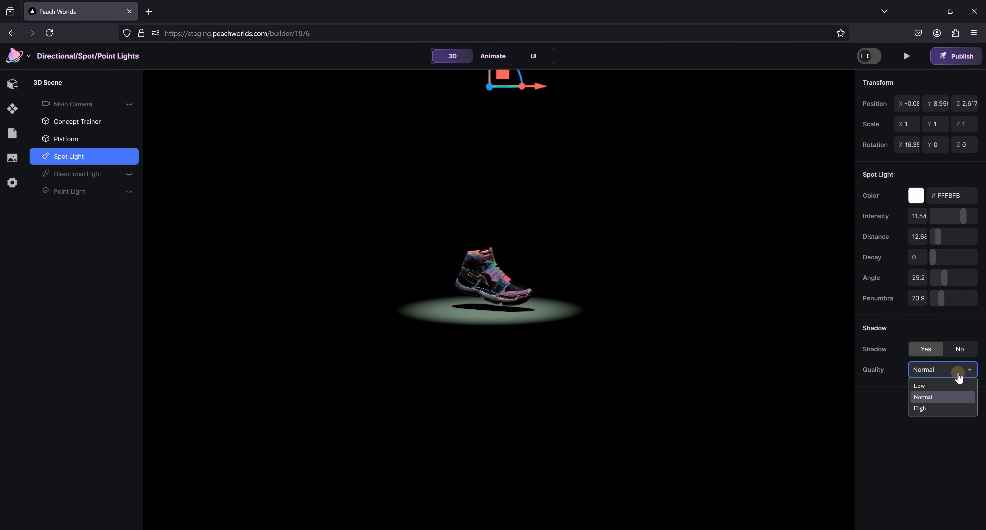
left_click(932, 407)
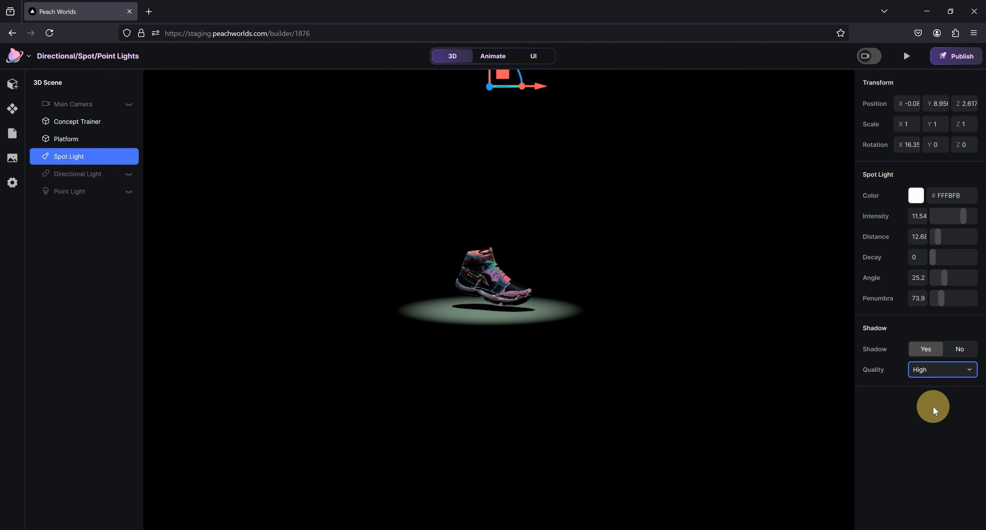
left_click(939, 375)
left_click(939, 400)
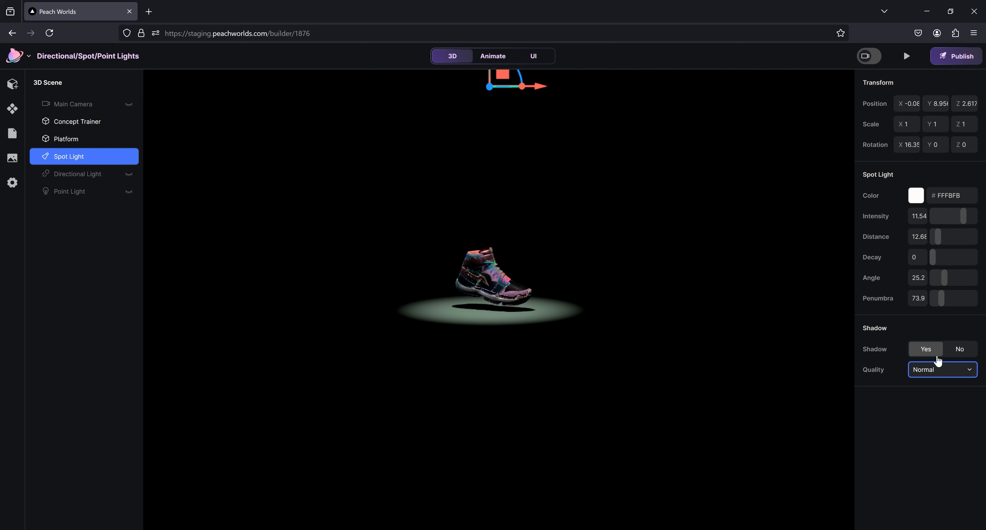
- Hide the Spot Light and show the Point Light
left_click(129, 157)
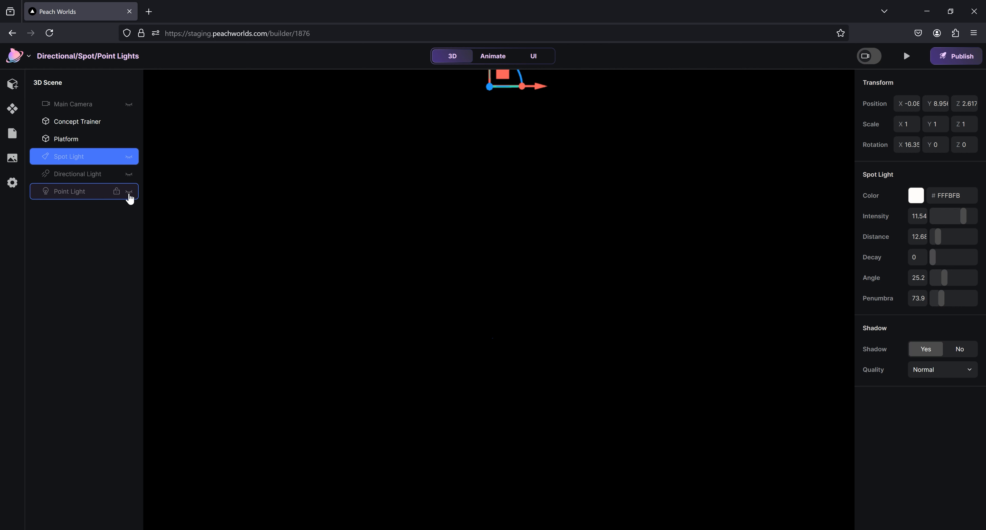
left_click(129, 192)
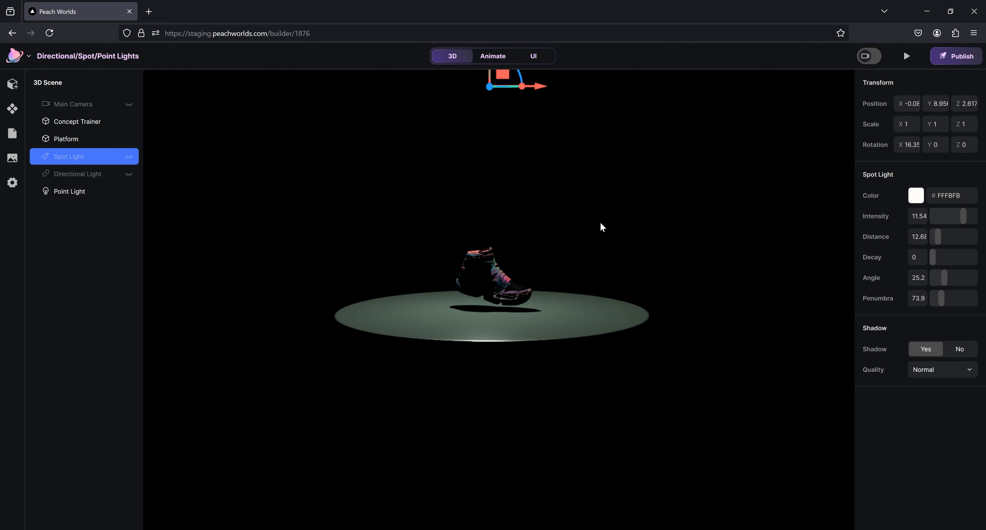
- Move the Point Light forward along its Z axis to about Z 3.217, in front of the shoe
scroll(600, 226, "up", 5)
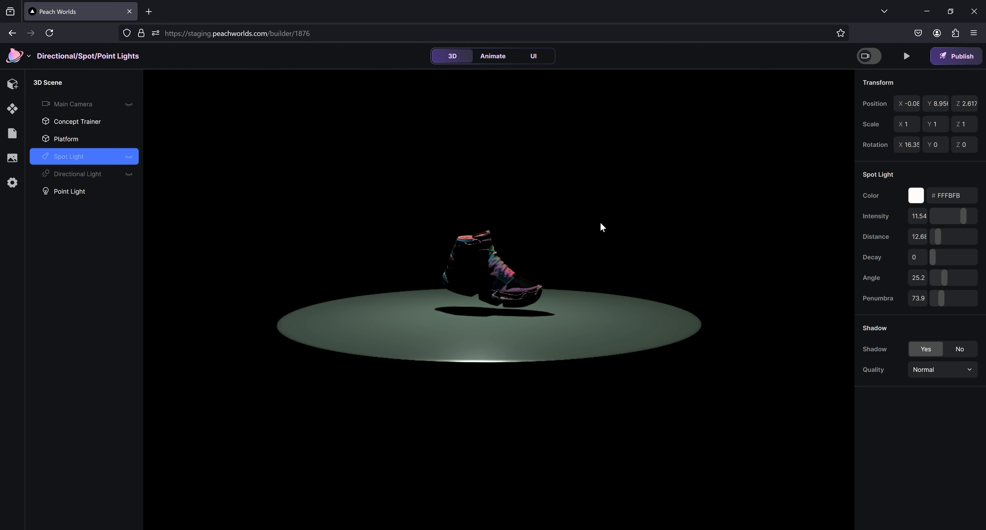
scroll(600, 226, "up", 2)
scroll(600, 227, "up", 1)
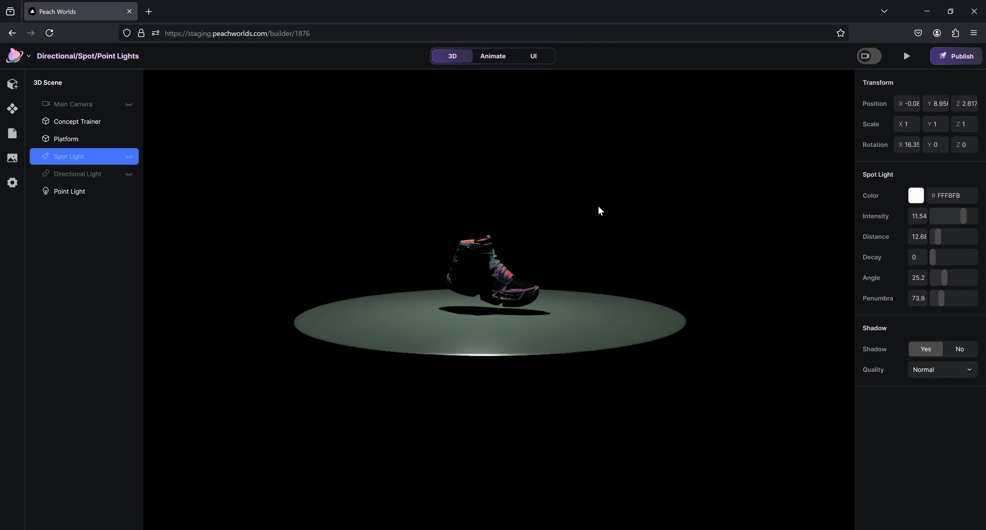
scroll(598, 206, "up", 2)
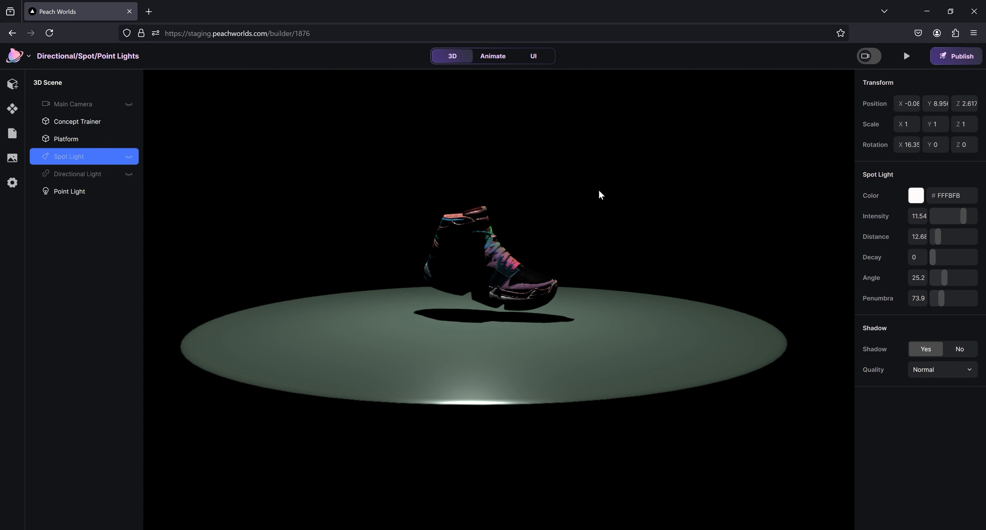
scroll(599, 191, "down", 2)
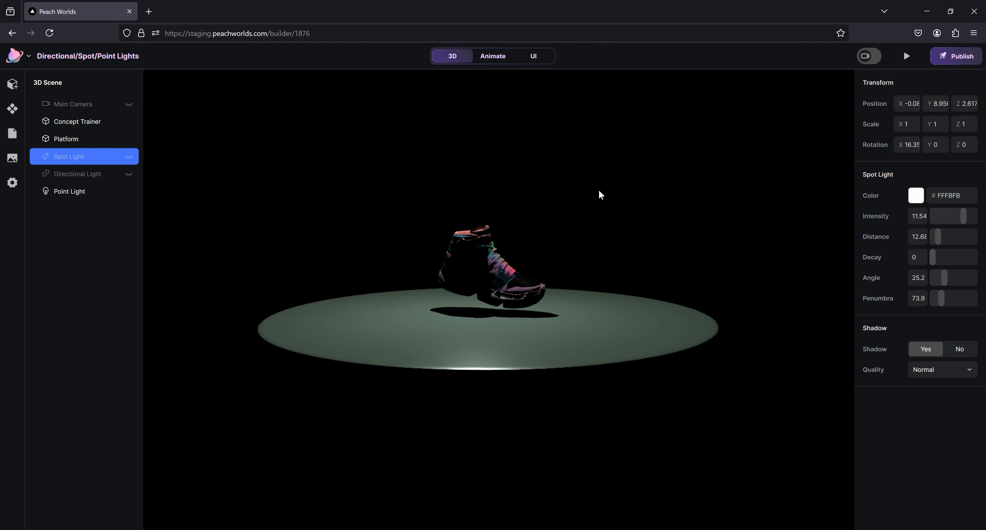
scroll(601, 198, "up", 1)
left_click(47, 192)
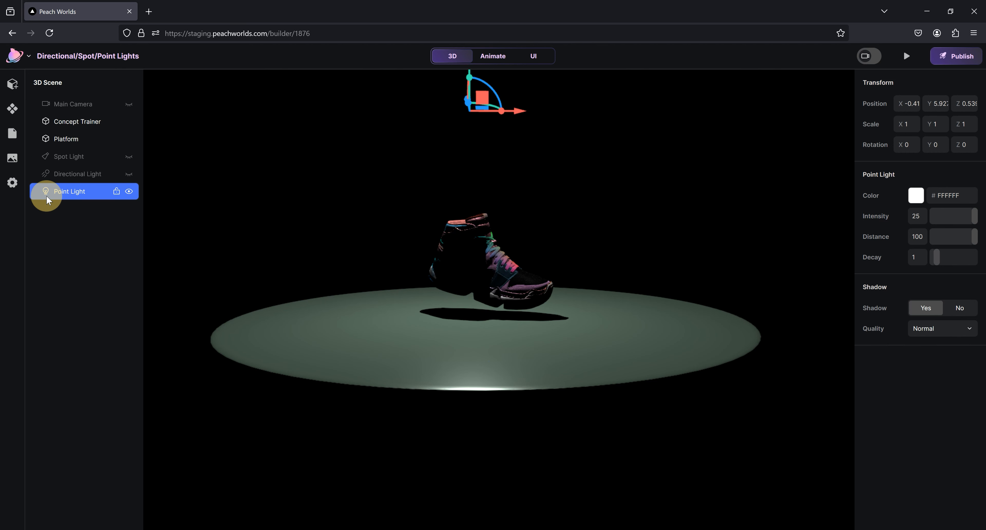
left_click_drag(465, 98, 216, 57)
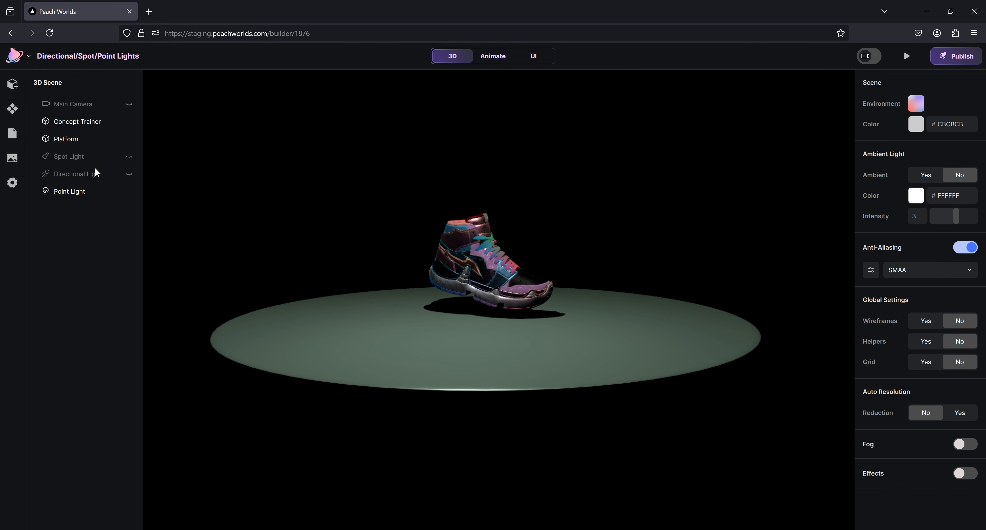
- Try the pinkish color F8A3A3 on the Point Light and restore it to white FFFFFF
left_click(87, 185)
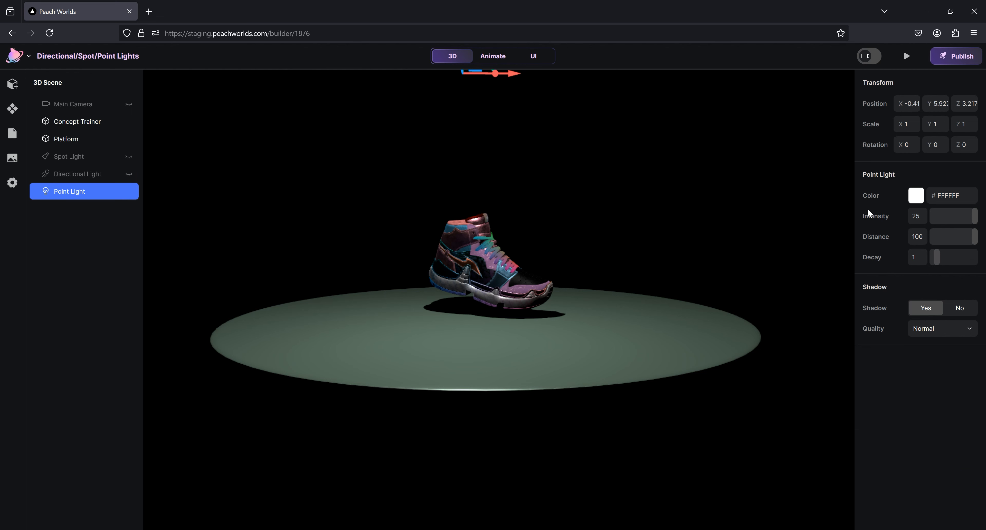
left_click(915, 196)
left_click(760, 221)
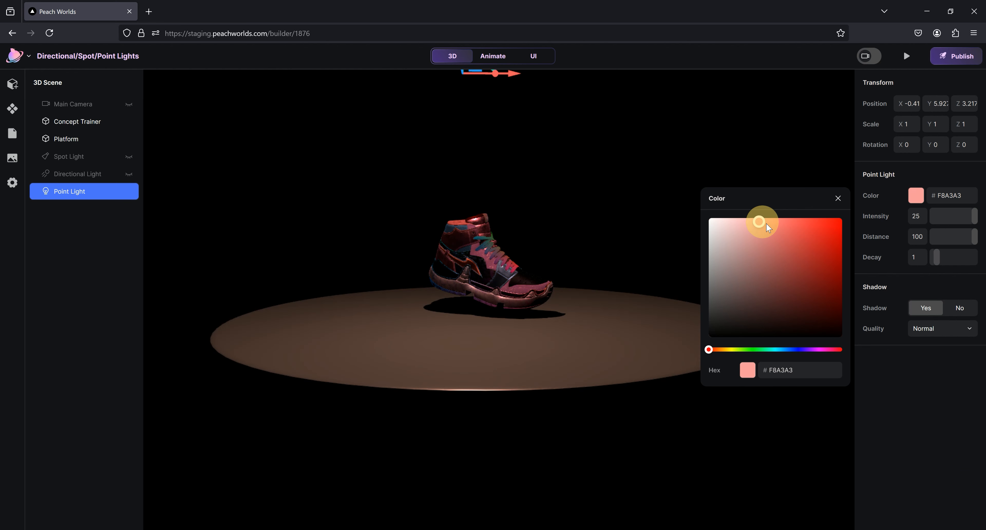
left_click(709, 219)
left_click(851, 200)
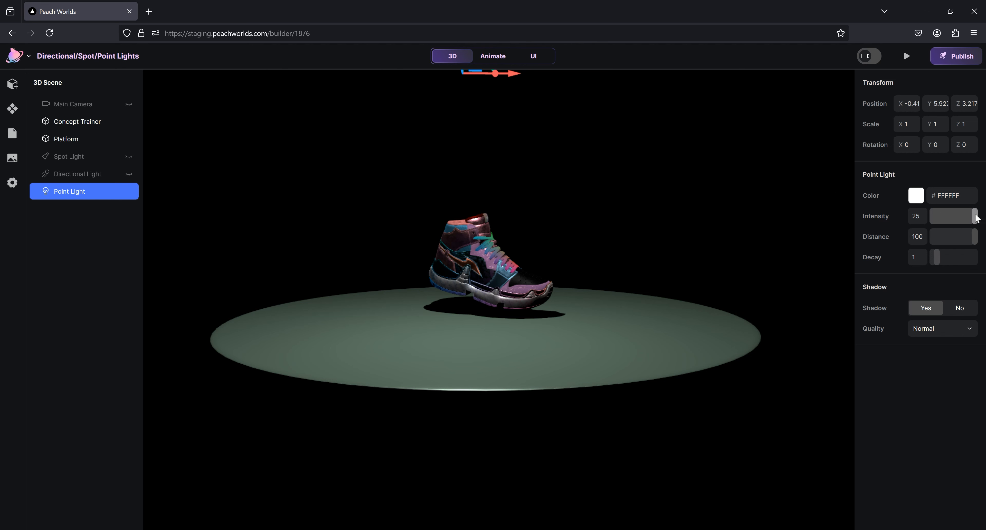
- Lower the Point Light's distance, trying about 4.89 and settling on about 14.65
left_click_drag(975, 217, 934, 243)
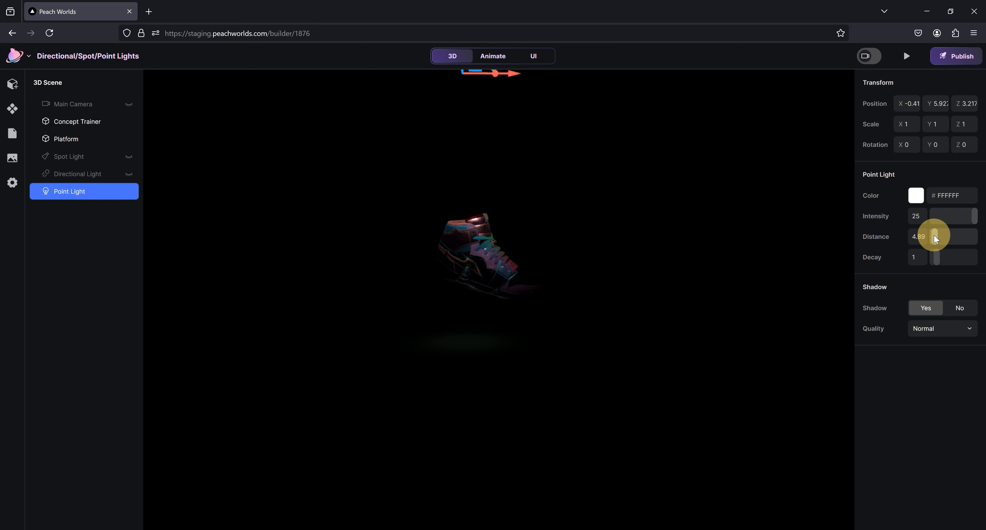
left_click_drag(933, 236, 938, 236)
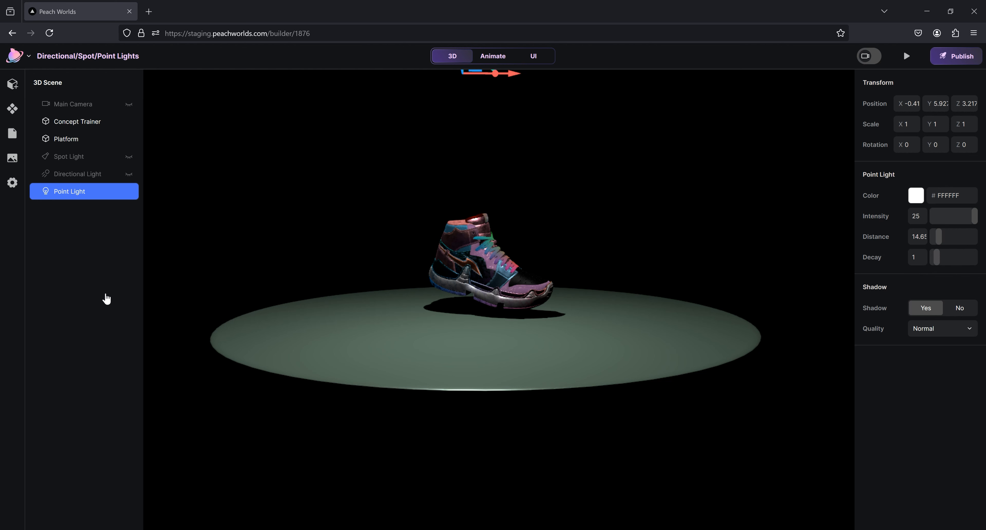
- Hide the Point Light and show the Directional Light
left_click(130, 192)
left_click(129, 174)
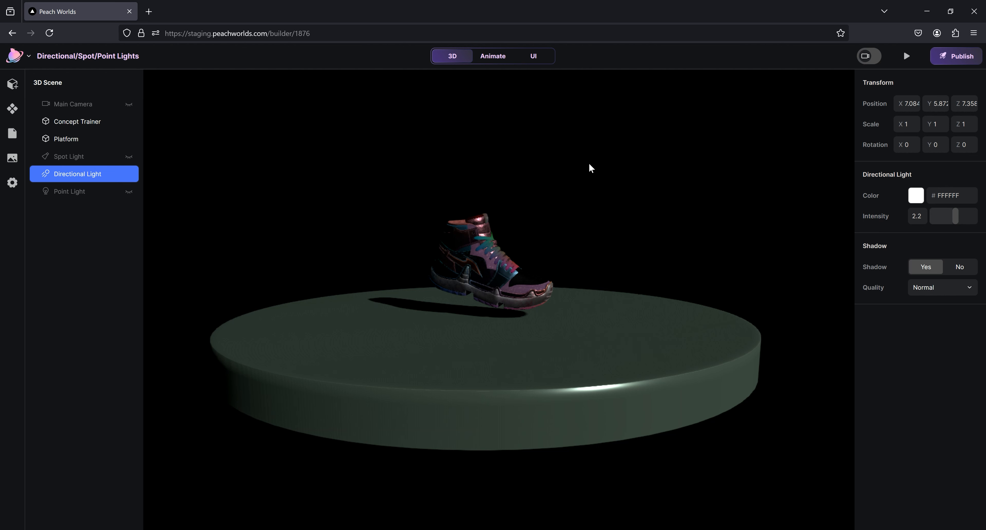
- Turn on the scene helpers and move the Directional Light along its X axis to about X 5.046
scroll(563, 177, "down", 5)
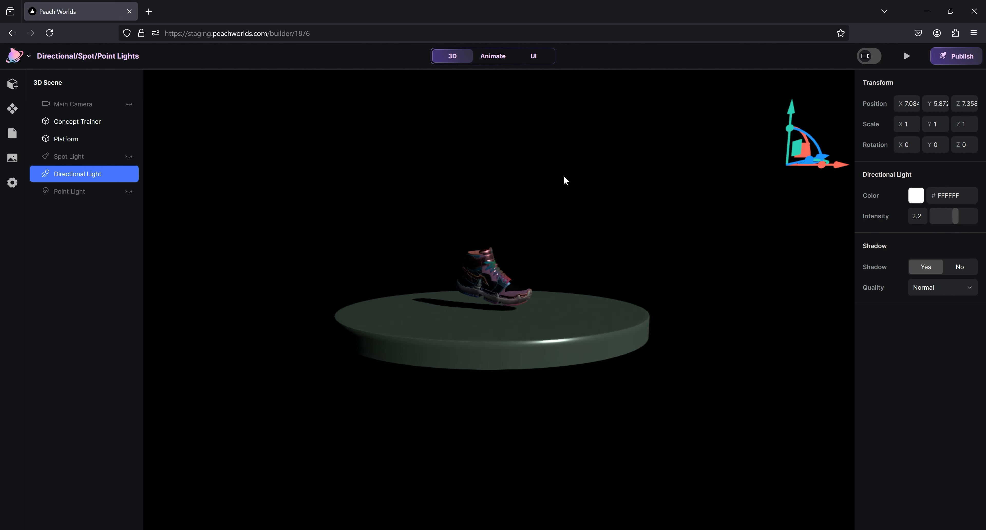
left_click(696, 60)
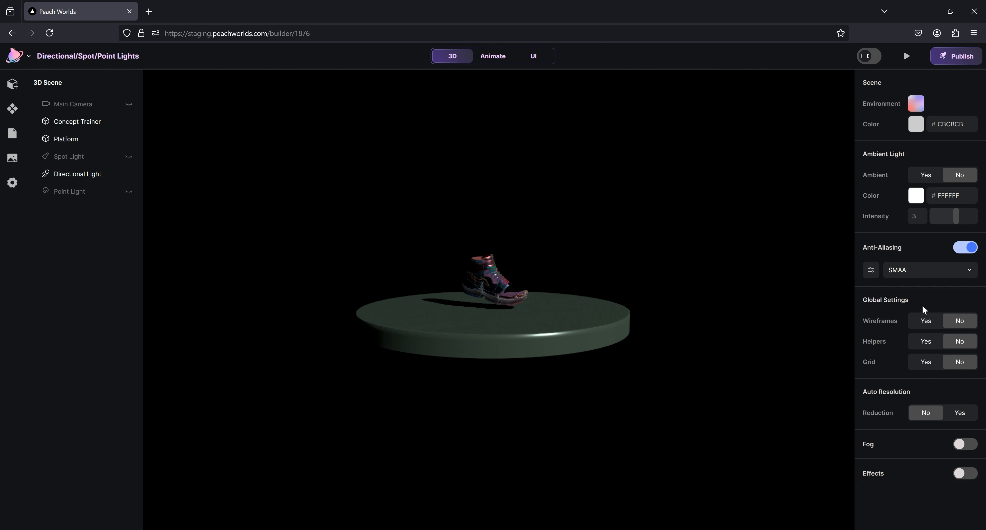
left_click(925, 342)
left_click(95, 175)
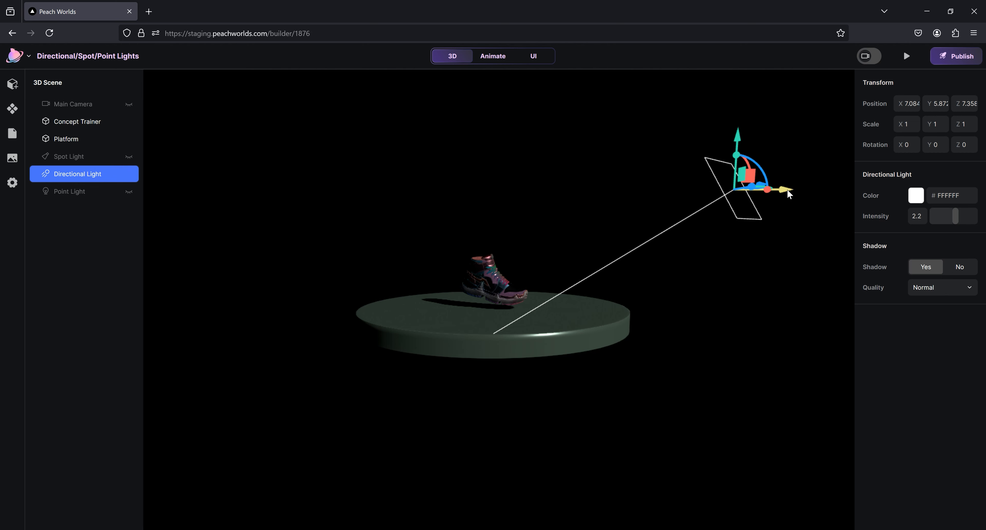
left_click_drag(783, 189, 708, 282)
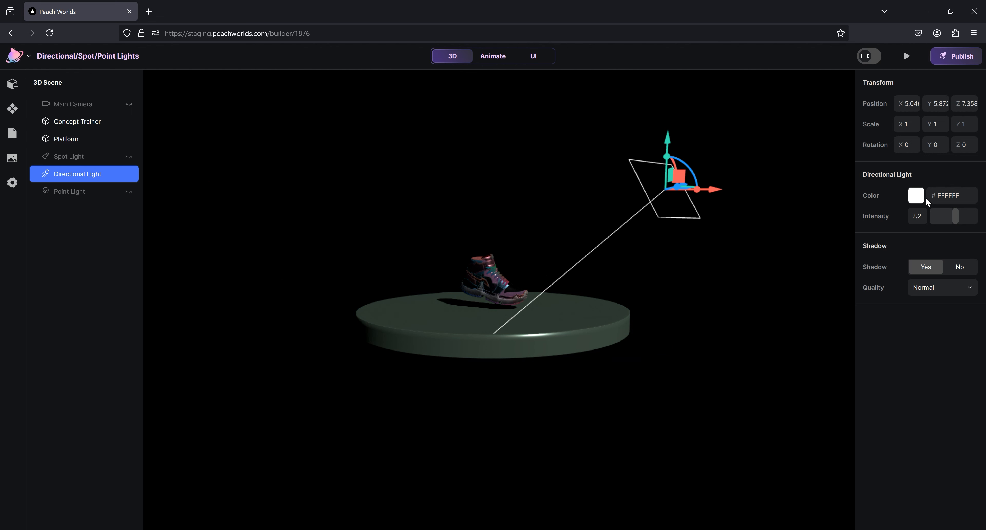
- Set the Directional Light's color to FBFBFB and fine-tune its intensity
left_click(916, 196)
mouse_move(715, 222)
left_mouse_down()
mouse_move(766, 221)
mouse_move(698, 221)
left_mouse_up()
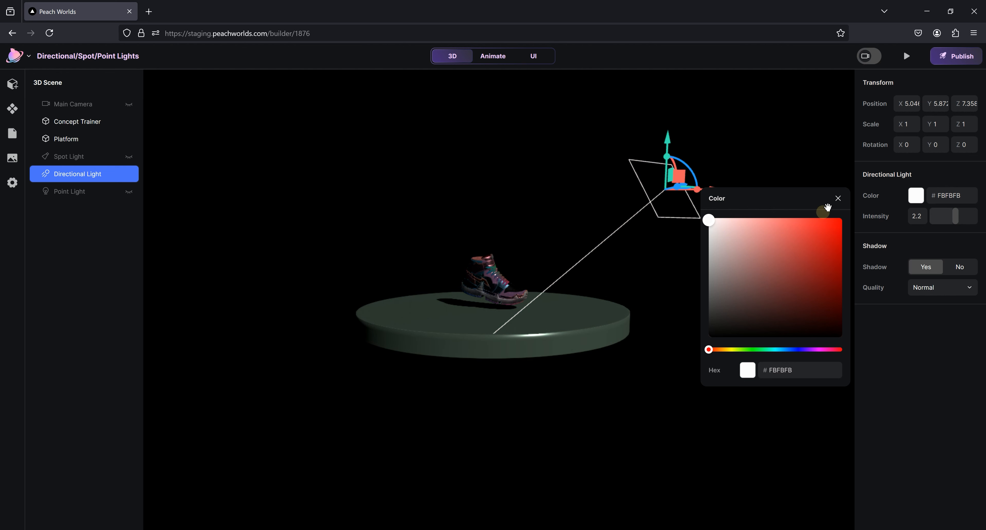
left_click(838, 198)
left_click_drag(957, 216, 959, 217)
left_click(688, 380)
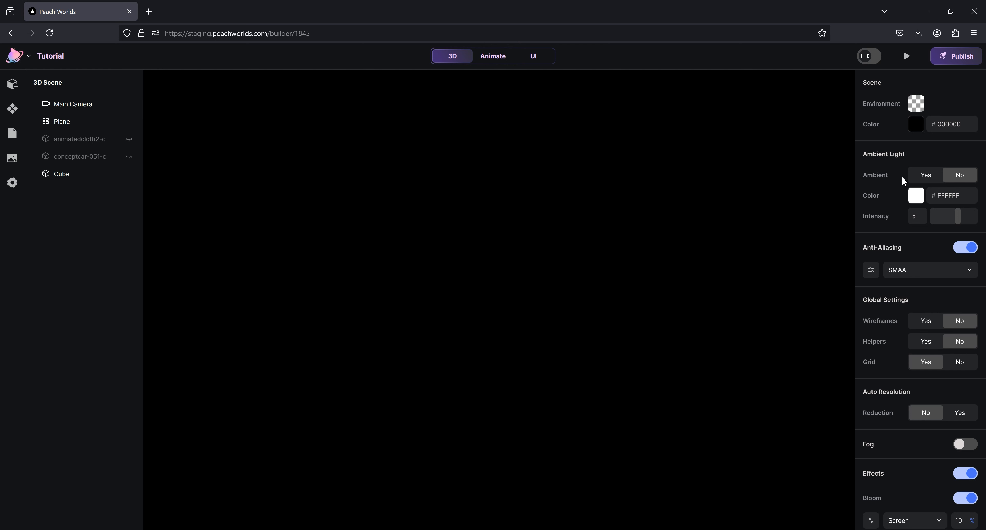
- Turn on the Tutorial scene's ambient light and rotate the Cube to about X 32, Y 30 and Z -17 degrees
left_click(912, 174)
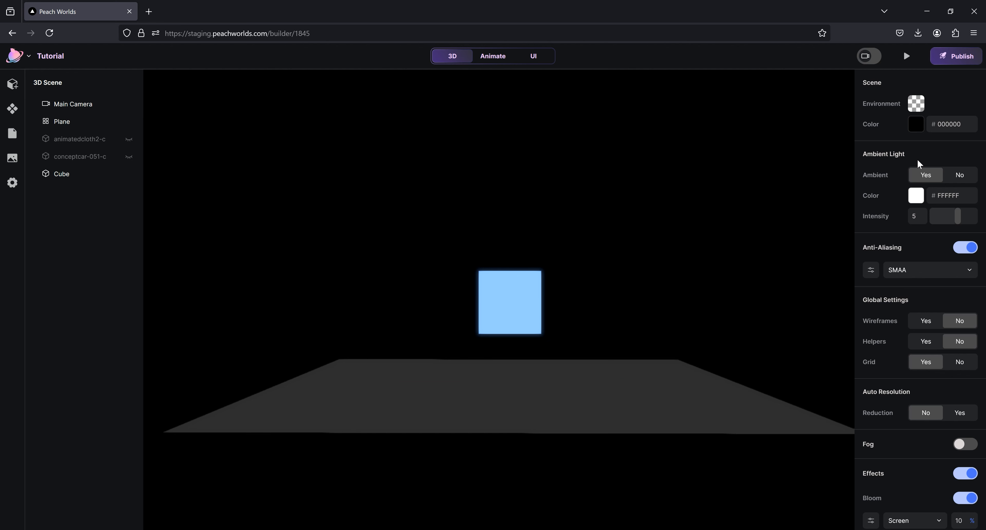
left_click(60, 174)
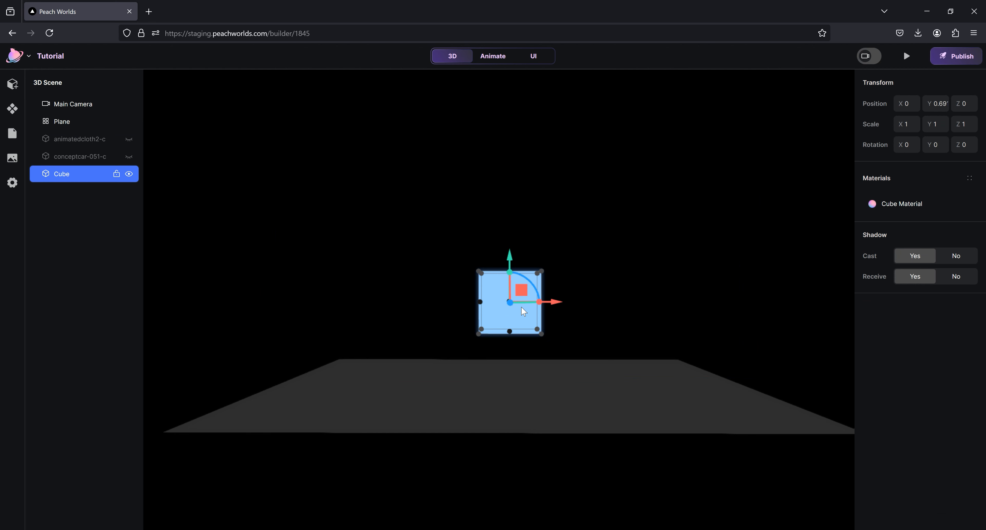
mouse_move(524, 302)
left_mouse_down()
mouse_move(538, 300)
mouse_move(532, 292)
left_mouse_up()
left_click(776, 152)
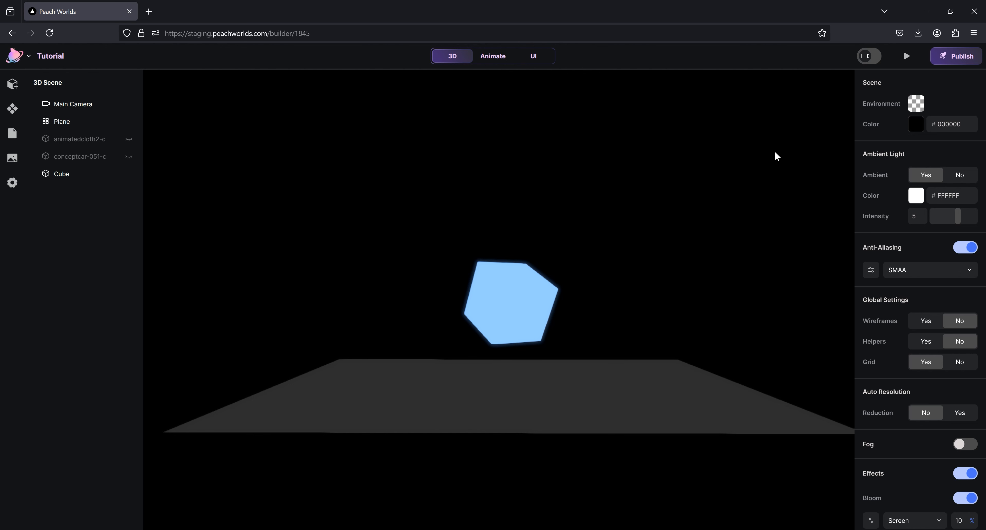
- Try the reddish color F16767 with an intensity of 6.71 on the ambient light
left_click(915, 195)
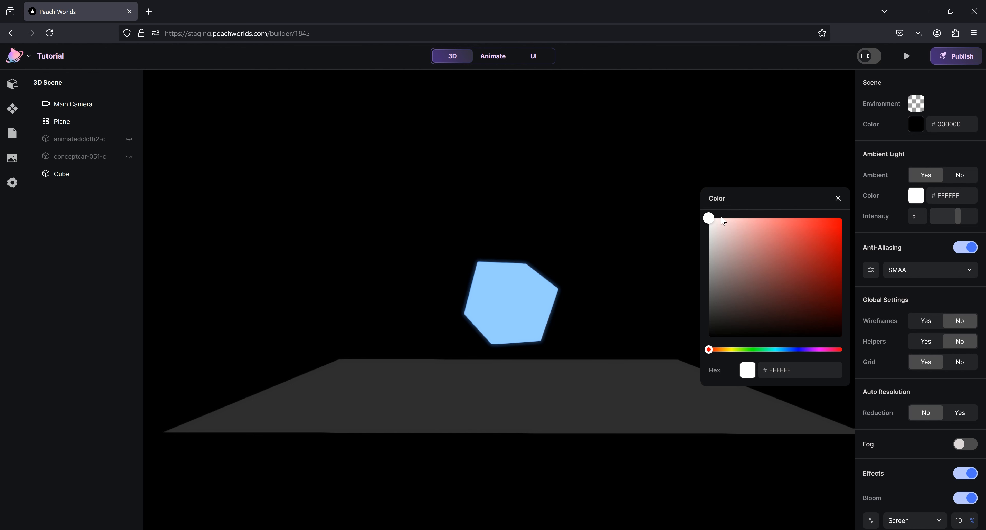
left_click(785, 225)
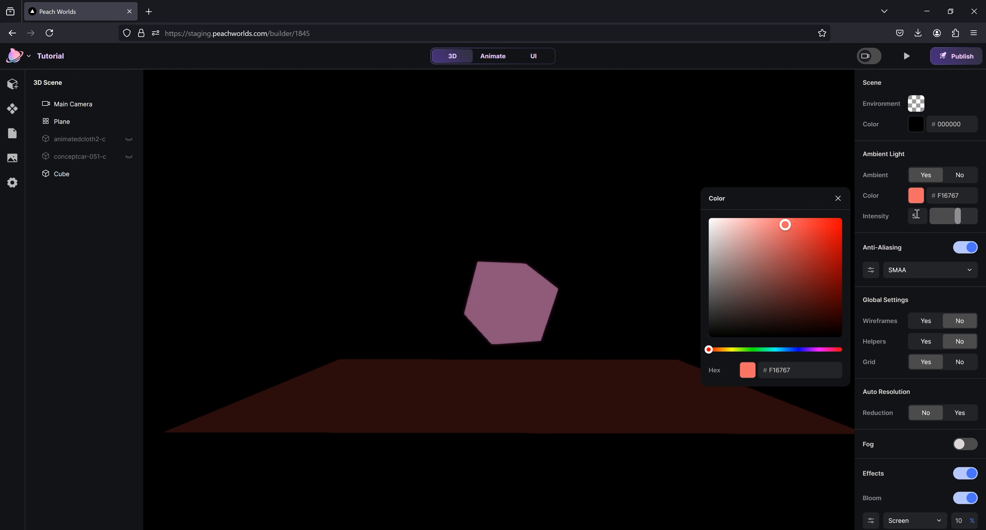
left_click(838, 198)
left_click_drag(957, 216, 959, 217)
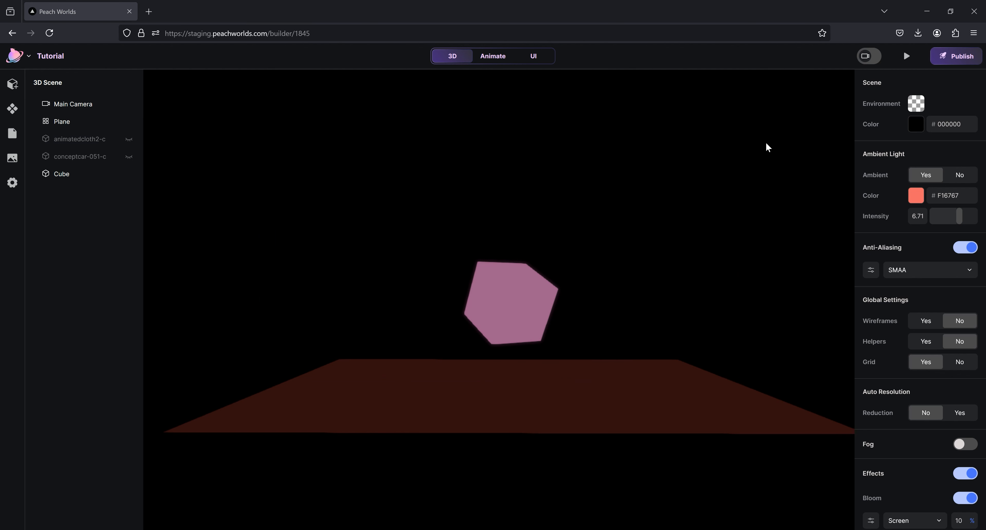
- Restore the ambient light to white FFFFFF with an intensity of 5
left_click(916, 196)
left_click_drag(806, 224, 705, 215)
left_click(838, 198)
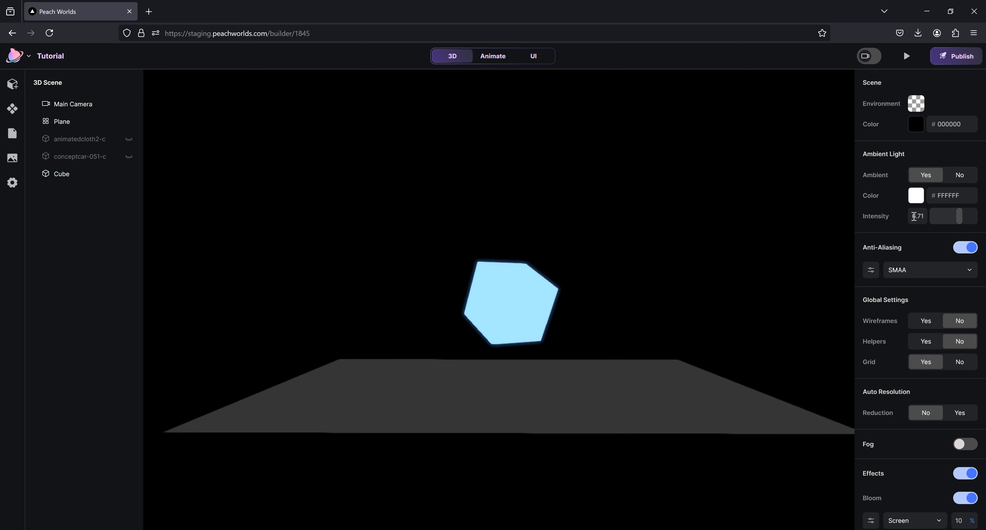
left_click(918, 216)
type("5")
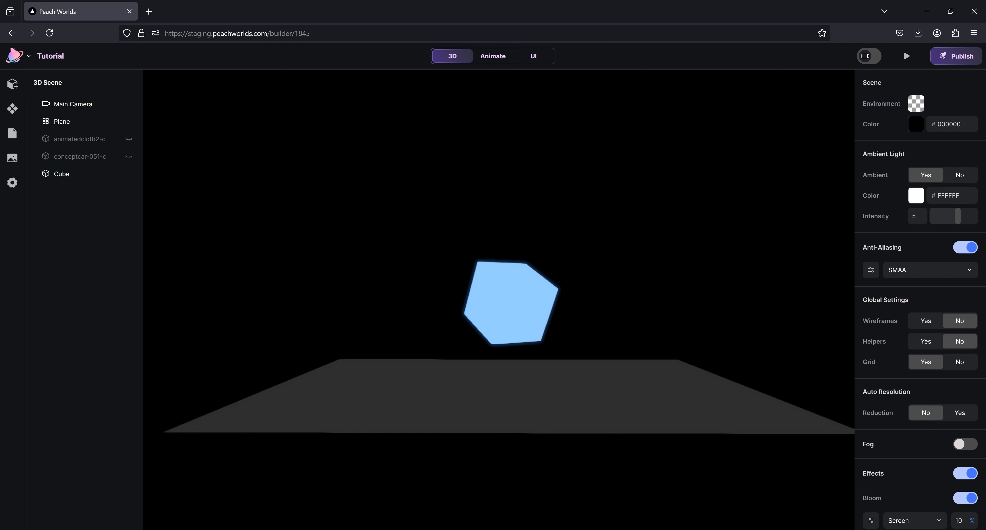
- Delete the Cube and show the hidden conceptcar-051-c model
left_click(80, 176)
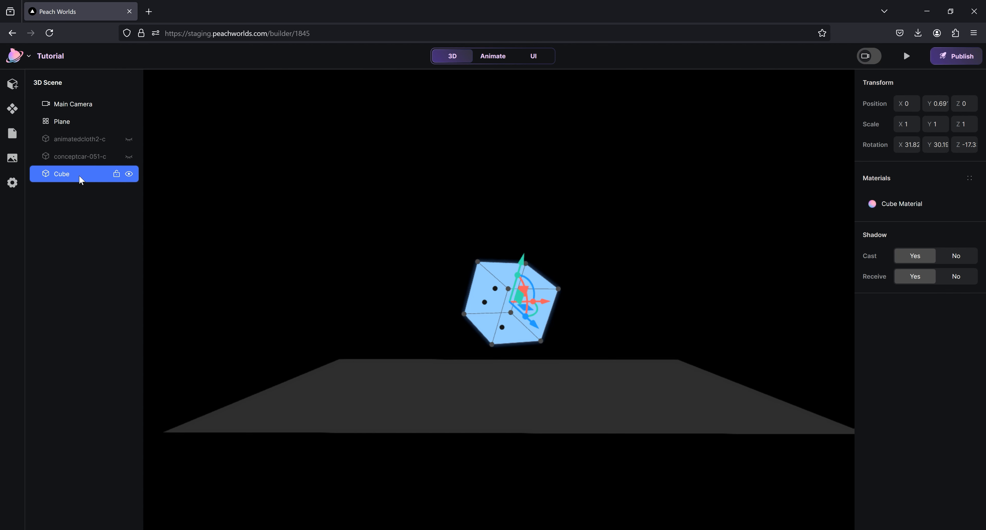
key("Delete")
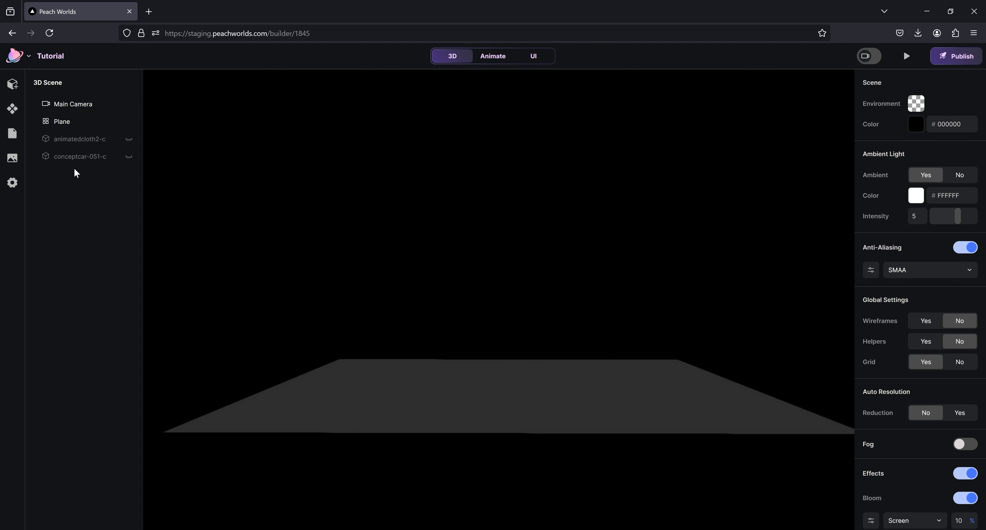
left_click(133, 156)
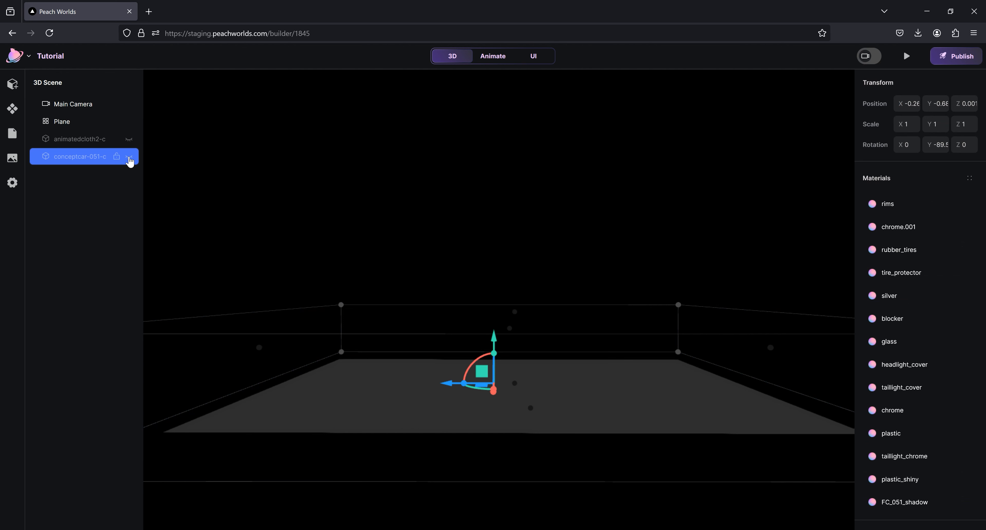
left_click(131, 158)
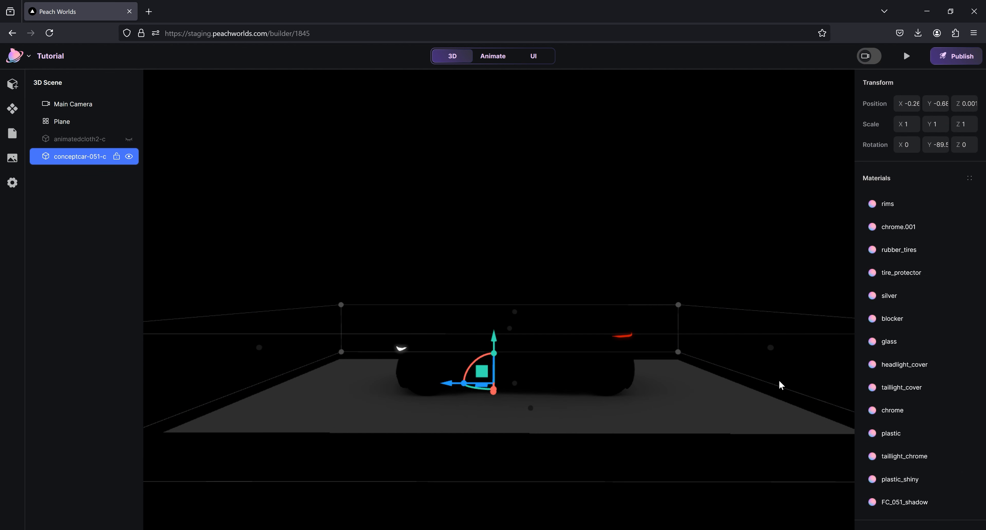
left_click(836, 262)
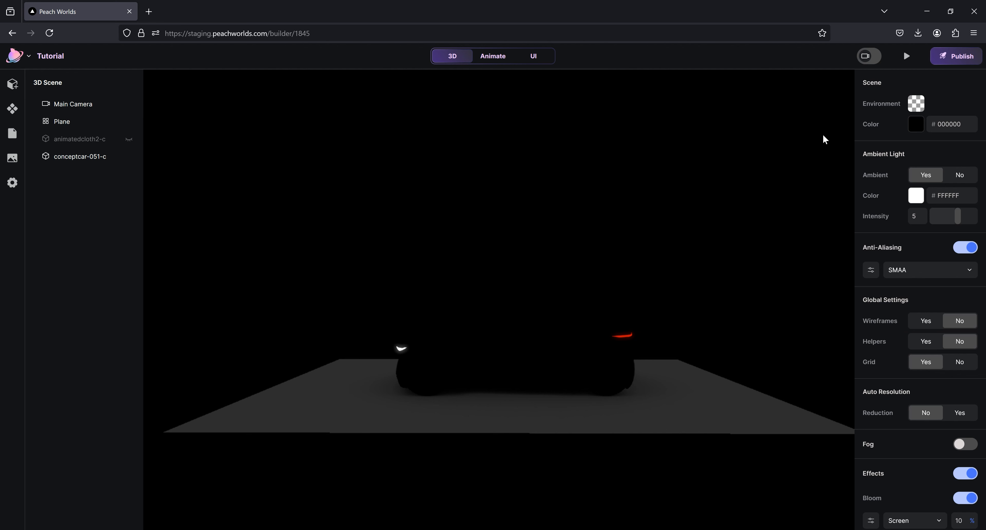
- Apply the Photo Studio 2 indoor environment to the scene
left_click(915, 106)
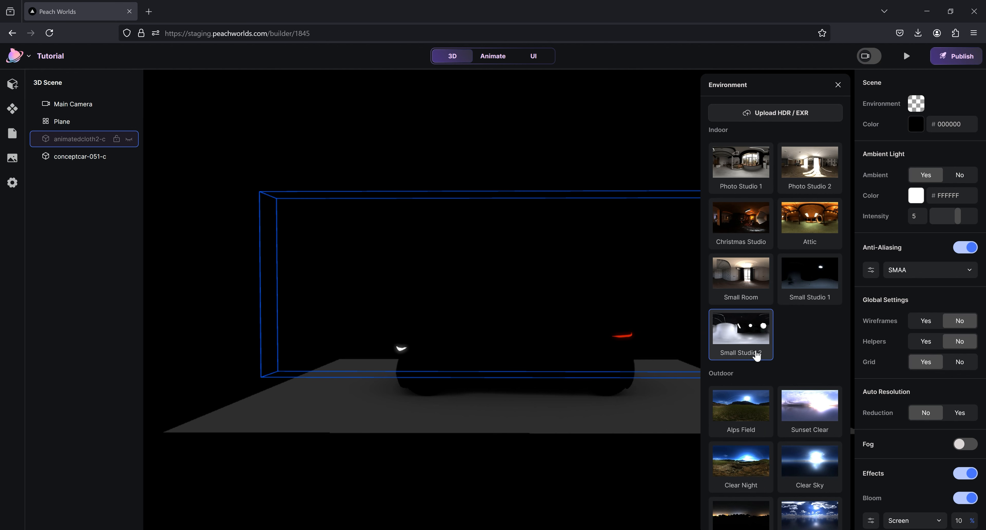
scroll(755, 437, "down", 1)
scroll(804, 230, "up", 1)
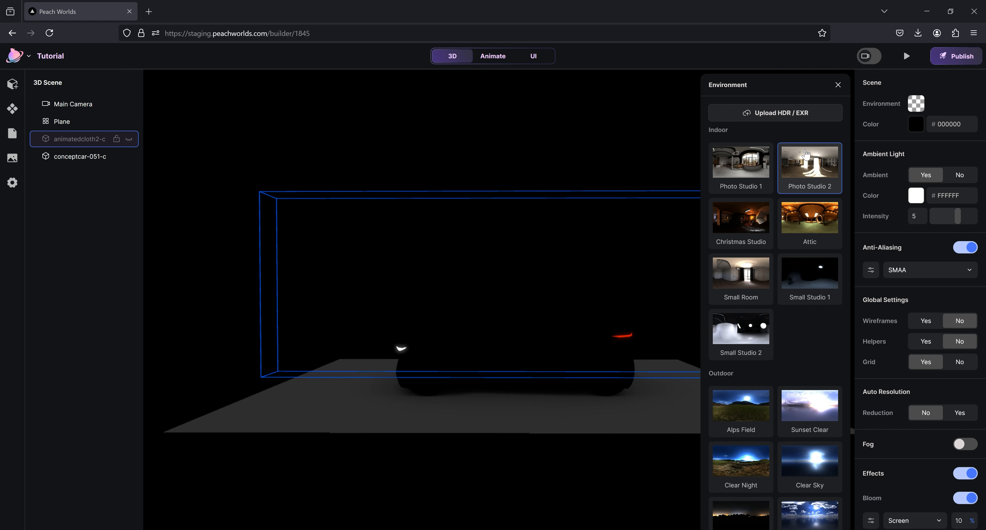
left_click(817, 172)
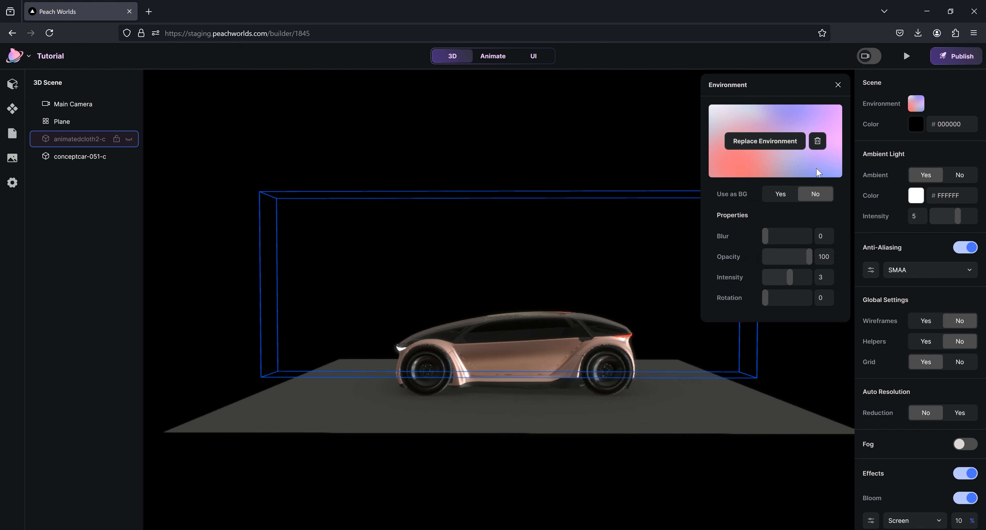
left_click(838, 85)
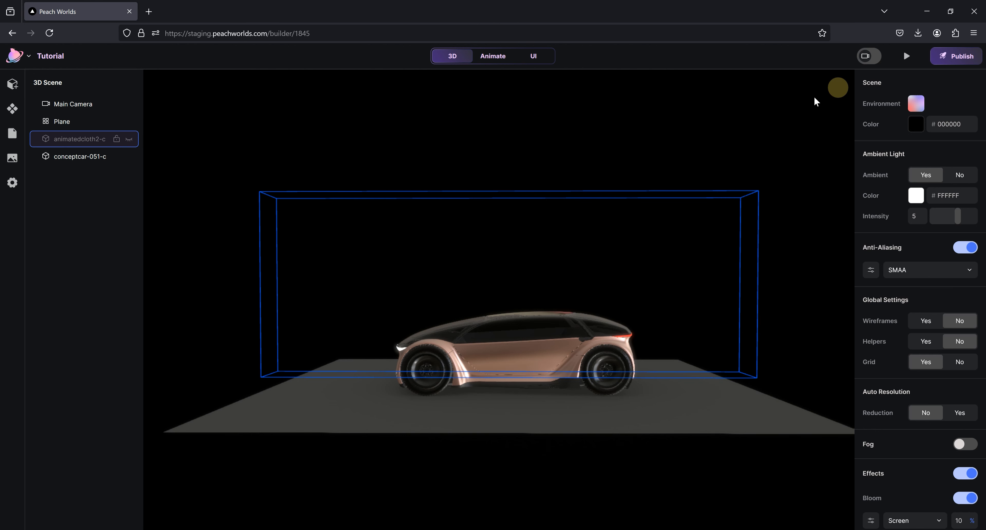
left_click(753, 112)
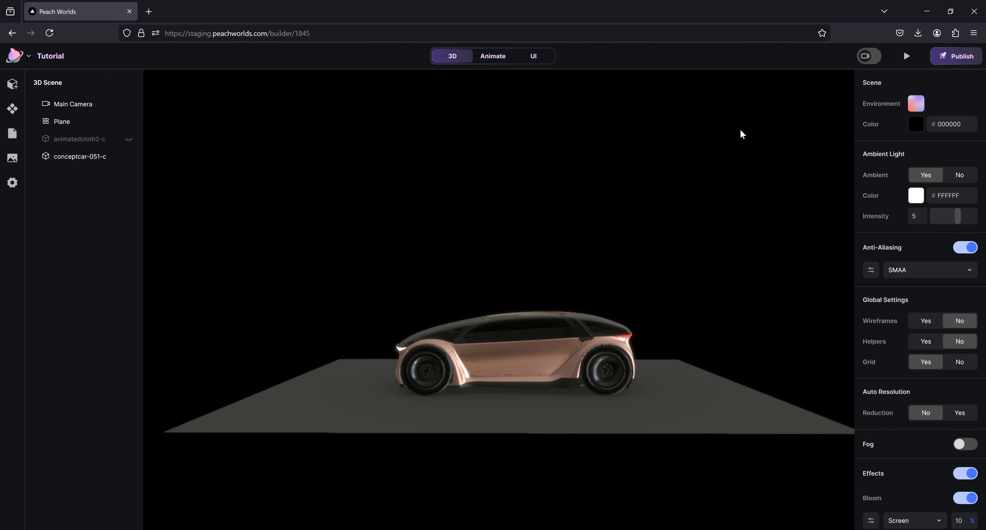
- Set the environment's intensity to 4.74 and its rotation to about 121.4 while viewing the car up close
left_click(460, 381)
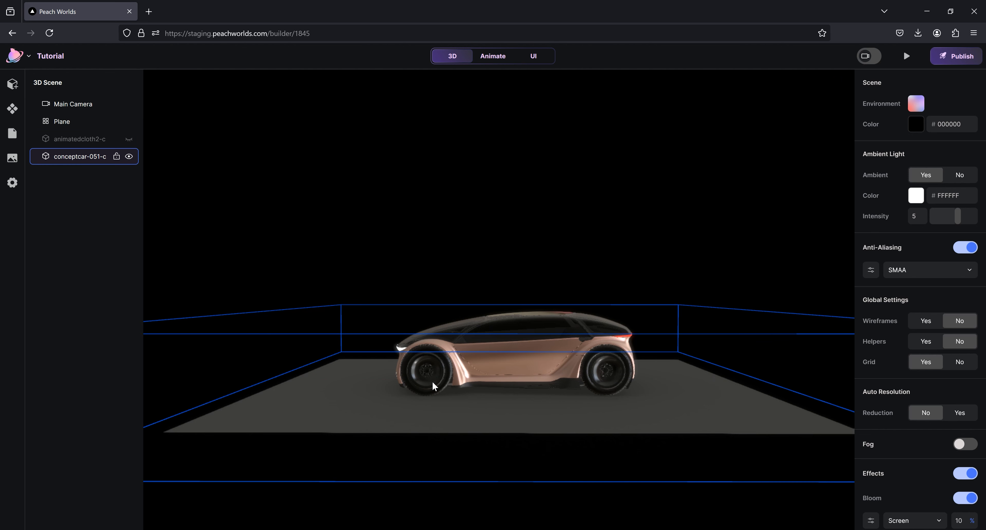
left_click(770, 253)
left_click_drag(770, 318, 744, 174)
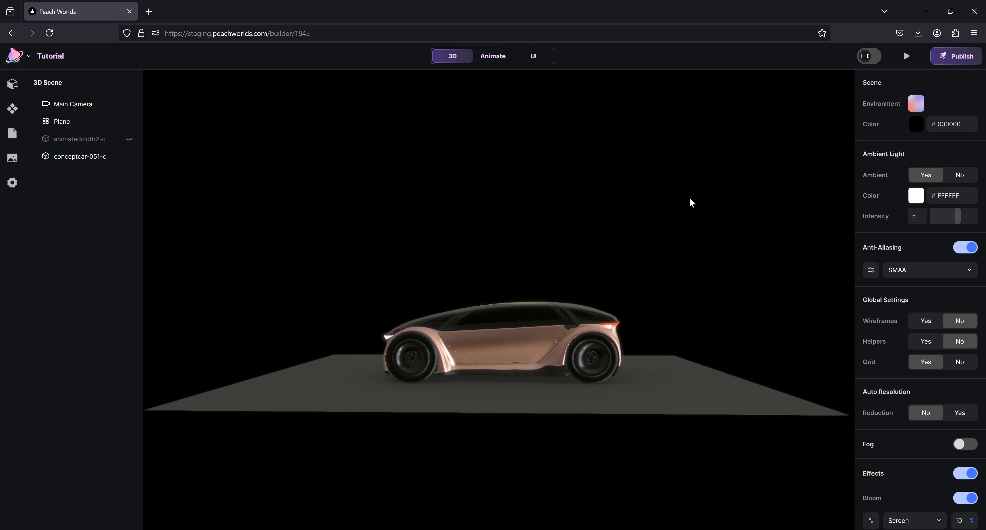
scroll(687, 199, "up", 5)
right_click_drag(688, 199, 686, 183)
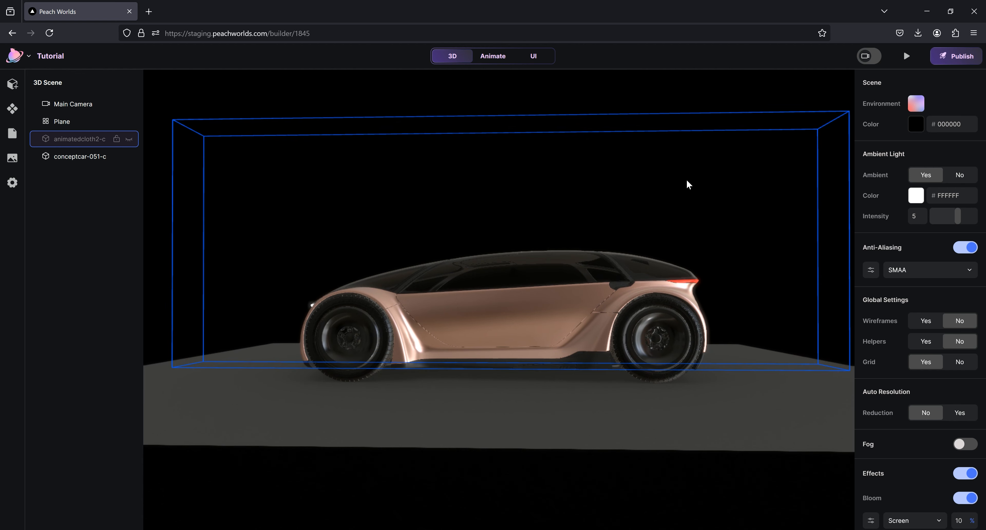
left_click(748, 98)
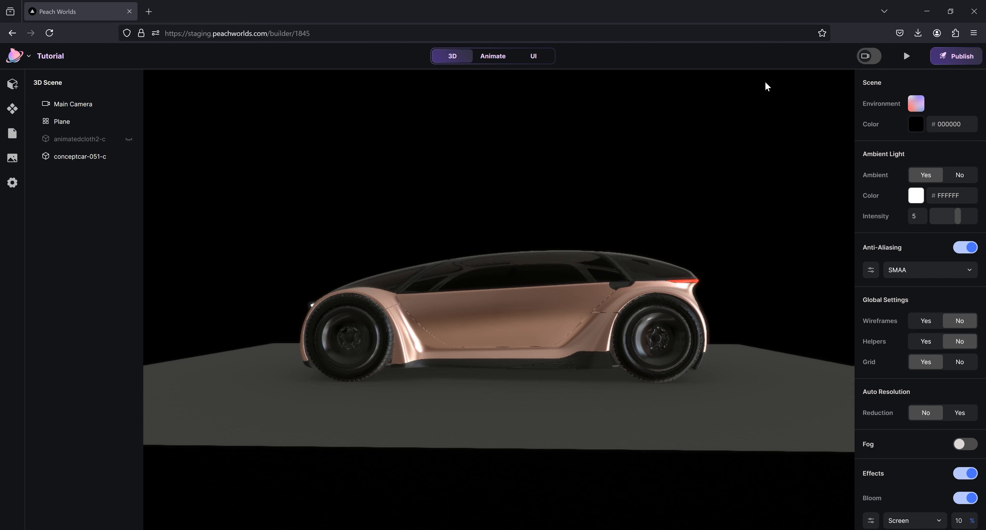
left_click(916, 104)
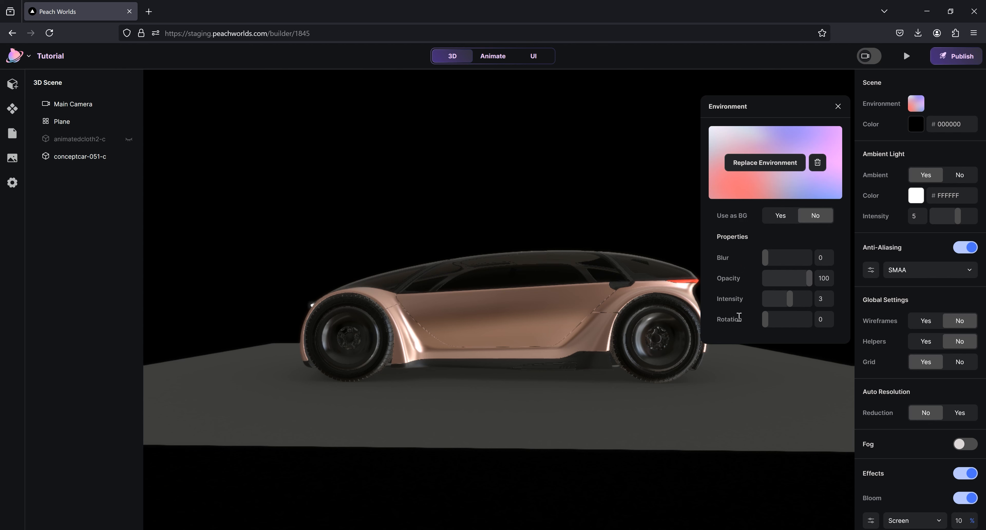
left_click_drag(765, 324, 819, 277)
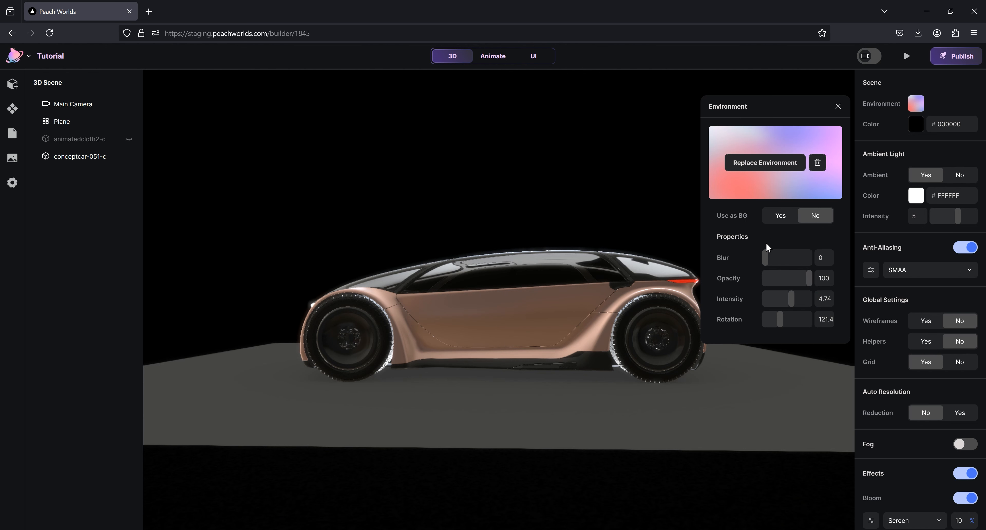
- Set the environment's blur to 8 and use the environment as the scene background
mouse_move(765, 259)
left_mouse_down()
mouse_move(808, 261)
mouse_move(771, 264)
mouse_move(769, 245)
left_mouse_up()
left_click(780, 220)
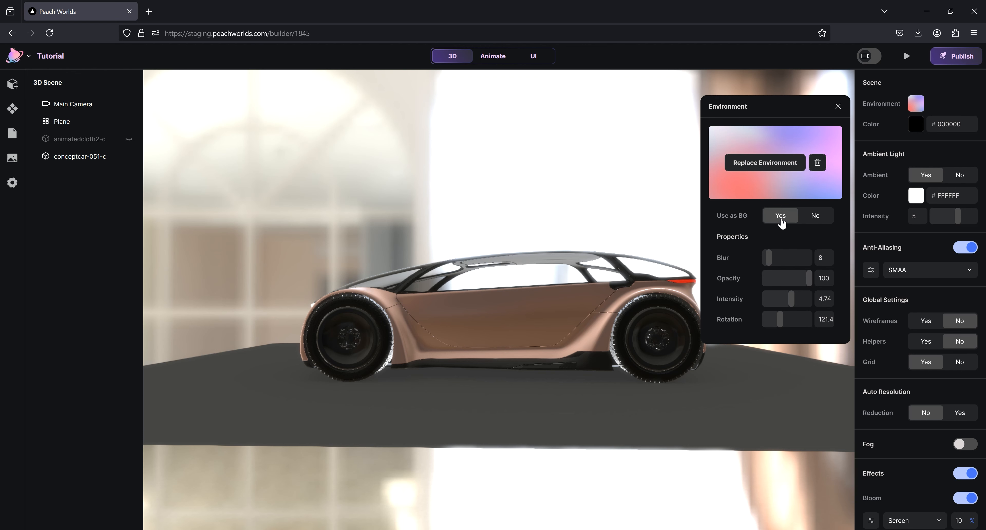
left_click(677, 297)
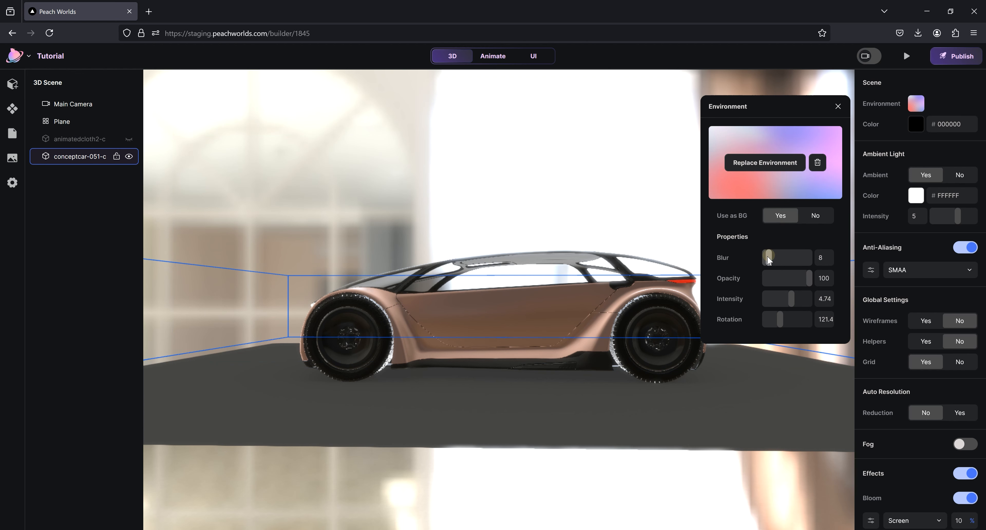
- Readjust the environment background's blur and rotation, and close the environment settings
left_click_drag(767, 257, 768, 283)
mouse_move(783, 322)
left_mouse_down()
mouse_move(801, 321)
mouse_move(783, 322)
left_mouse_up()
left_click(837, 108)
left_click(837, 108)
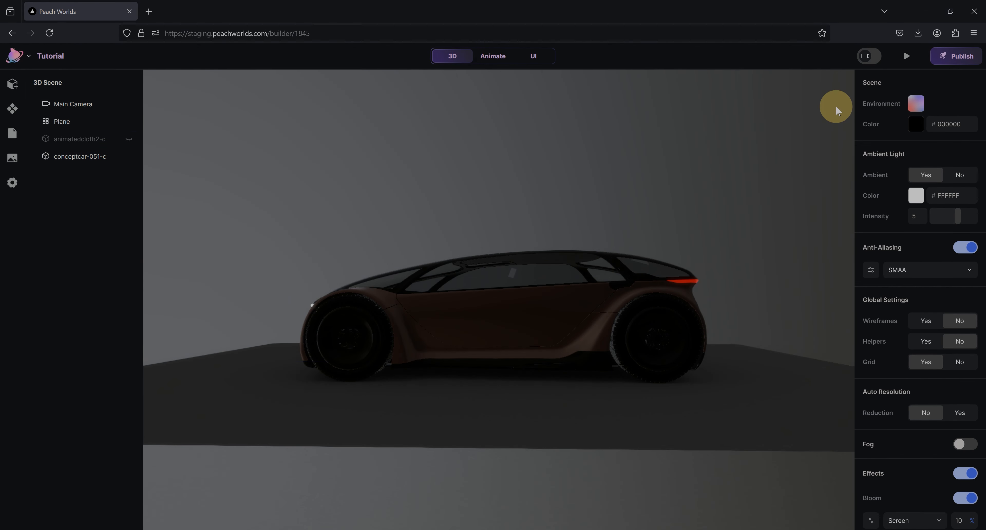